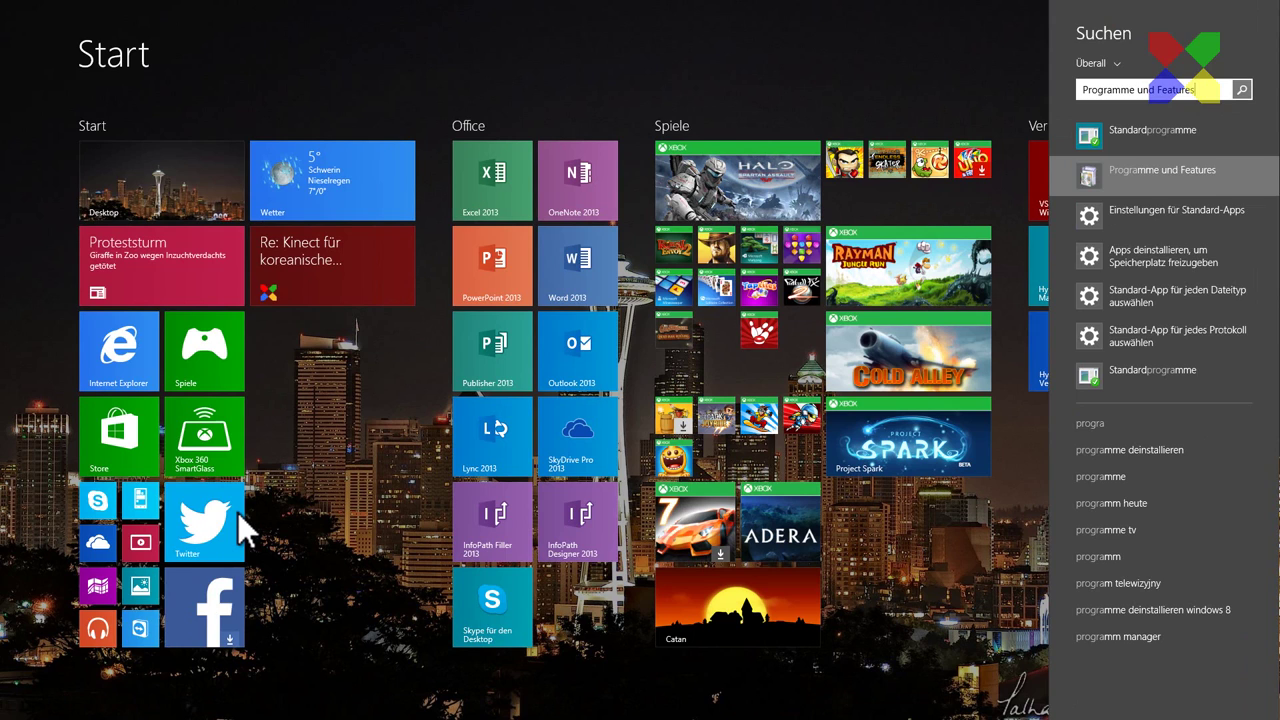
Open Programme und Features, check the Hyper-V entry in the Windows features list, and close the list without changes.
{"action": "key", "text": "Return"}
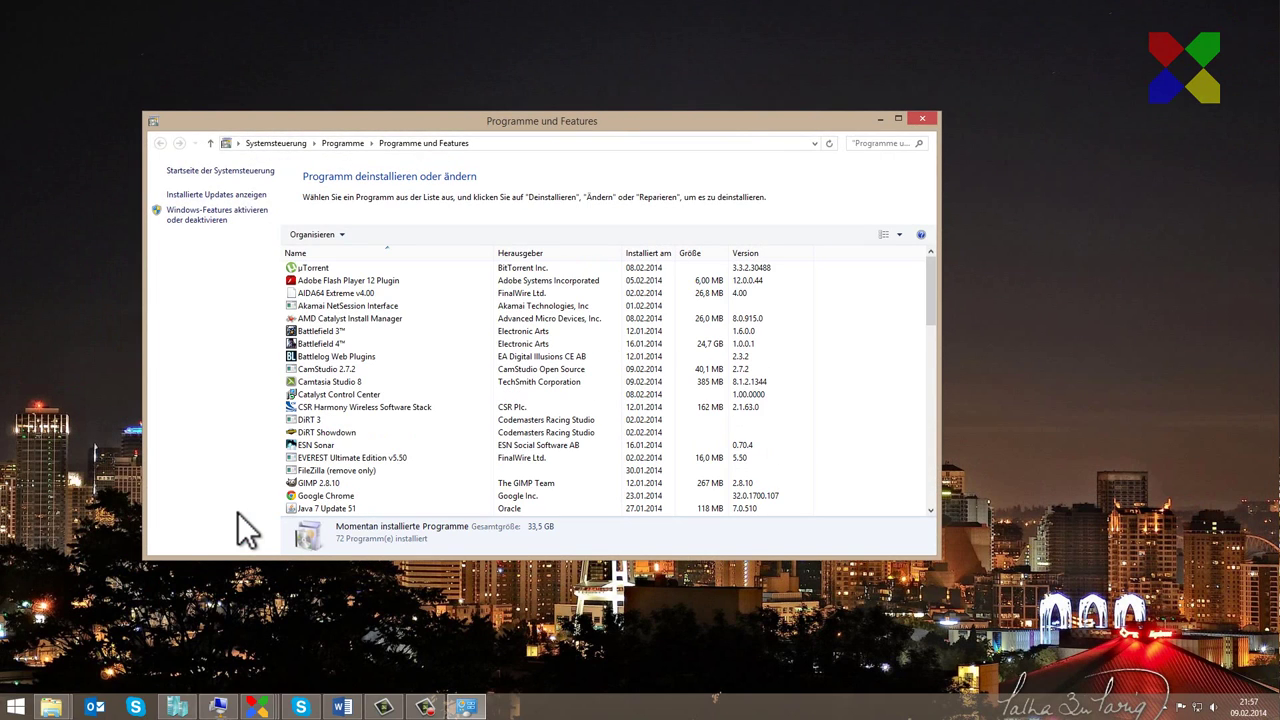
{"action": "left_click", "coordinate": [198, 218]}
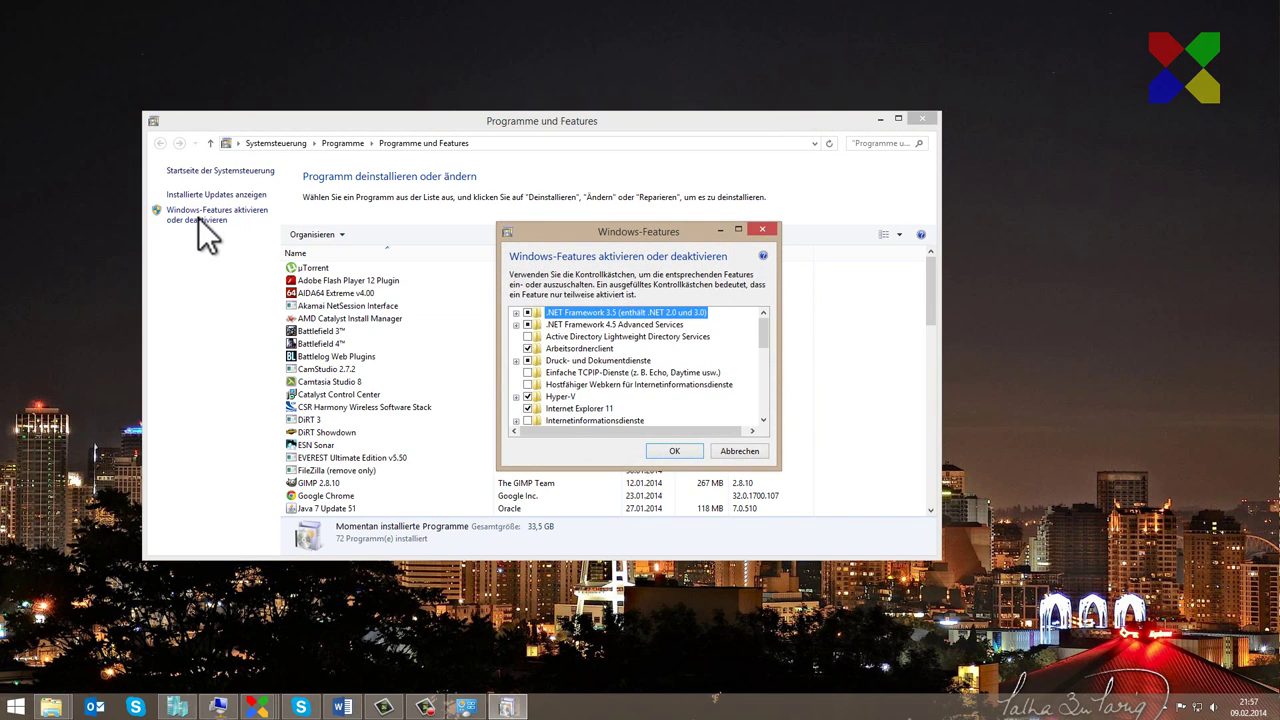
{"action": "scroll", "coordinate": [640, 366], "scroll_direction": "down", "scroll_amount": 1}
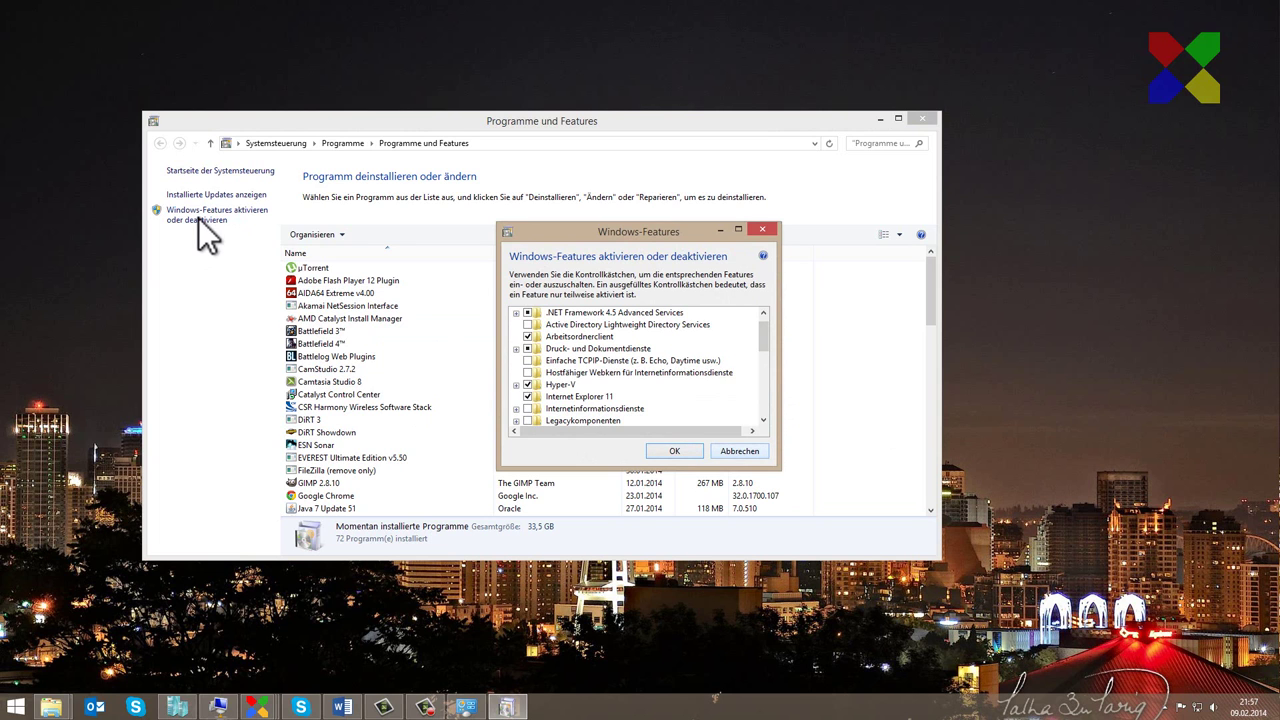
{"action": "key", "text": "Escape"}
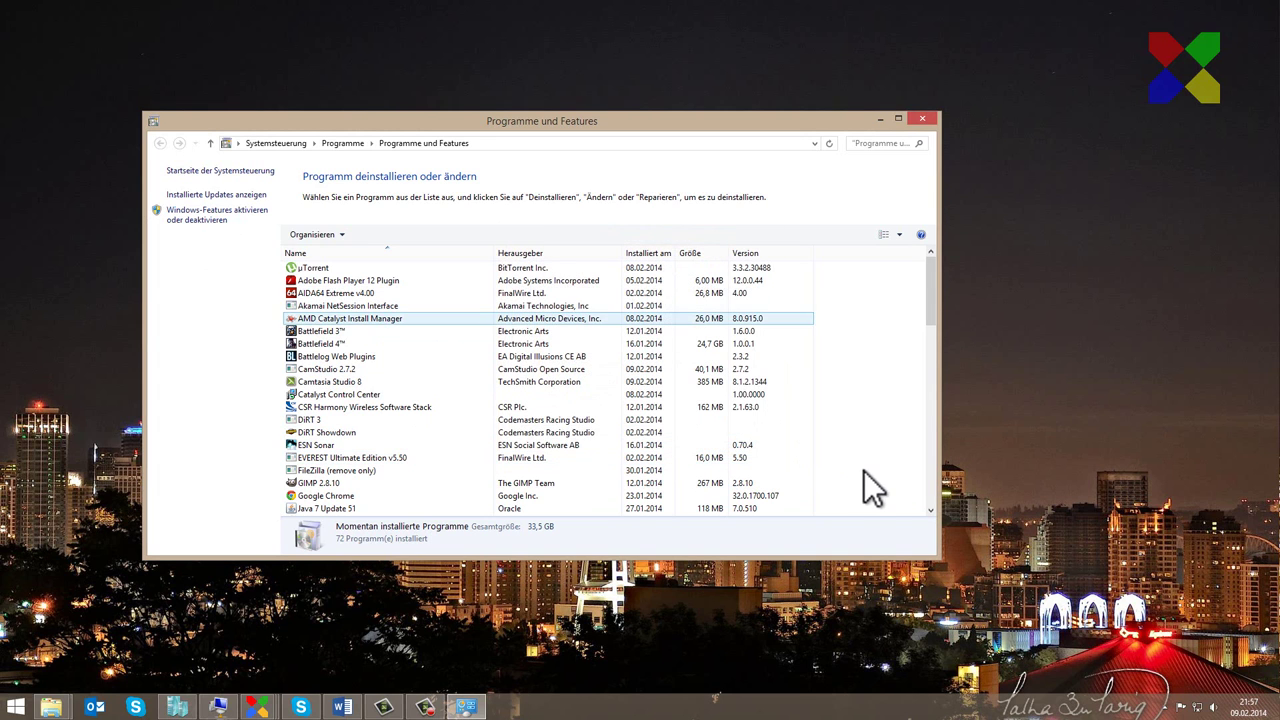
Search the Start screen for "hyper" and open Hyper-V-Manager.
{"action": "key", "text": "super"}
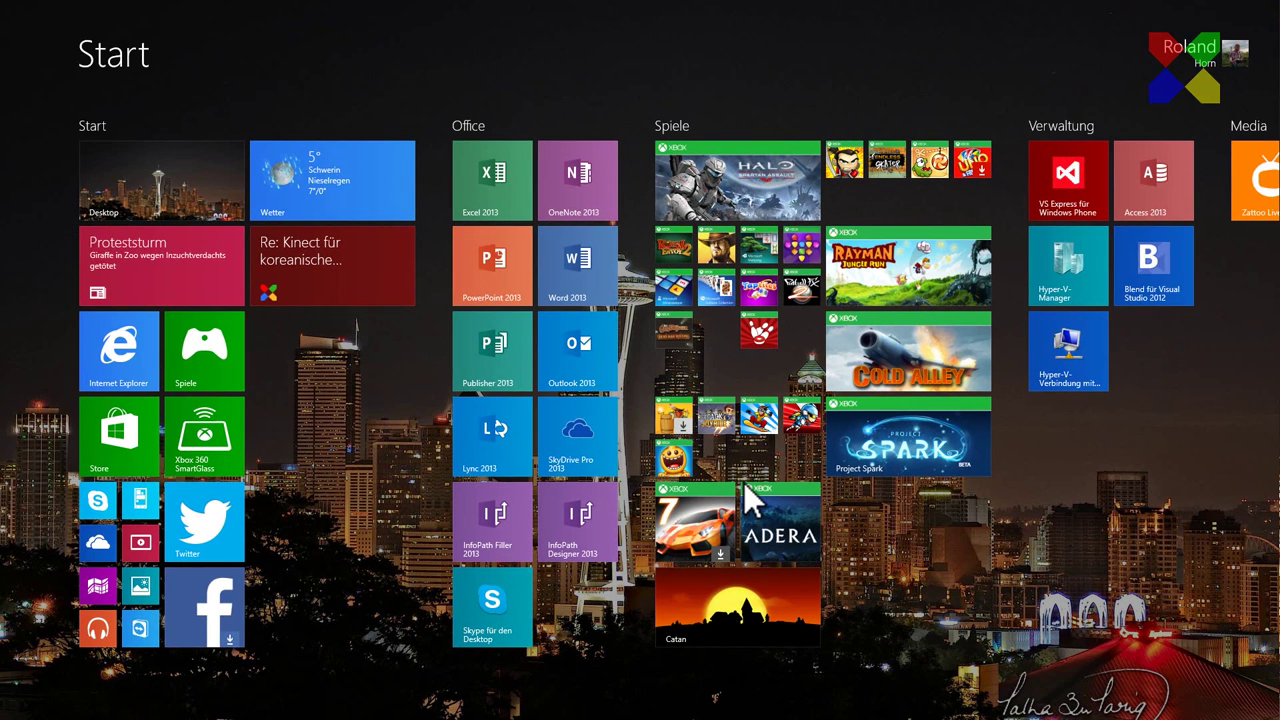
{"action": "type", "text": "hyper"}
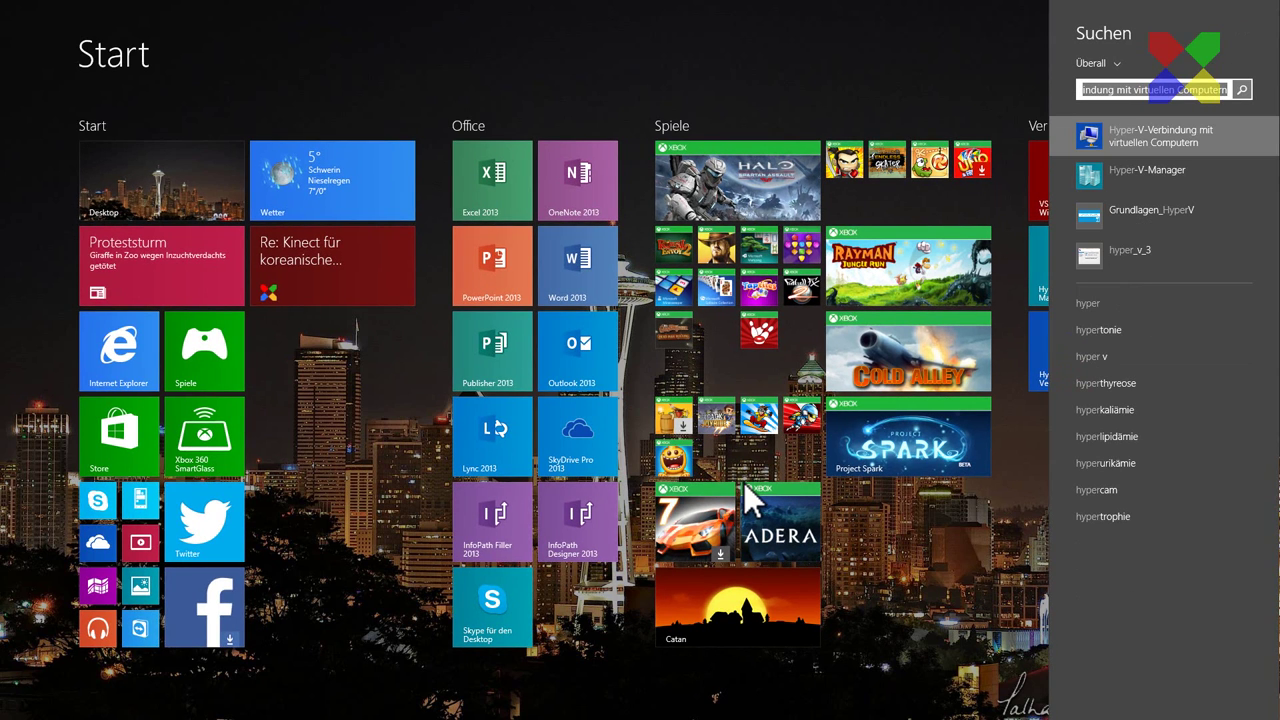
{"action": "key", "text": "Down"}
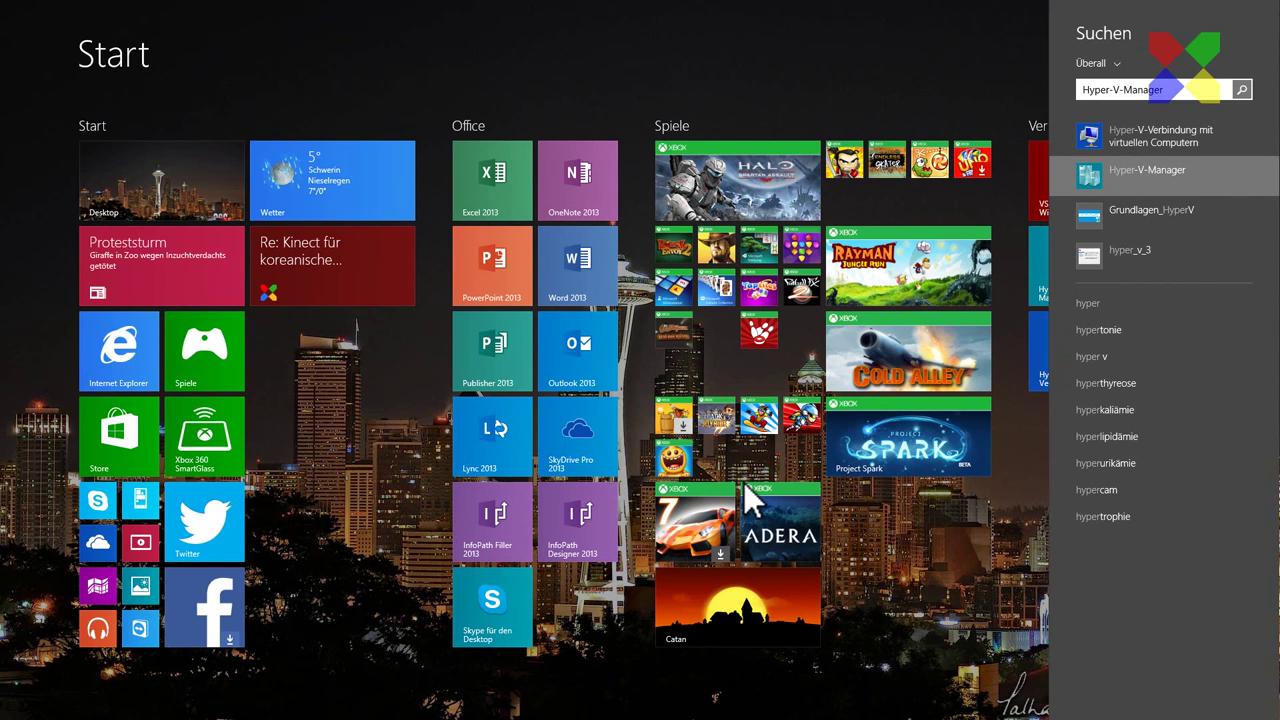
{"action": "key", "text": "Return"}
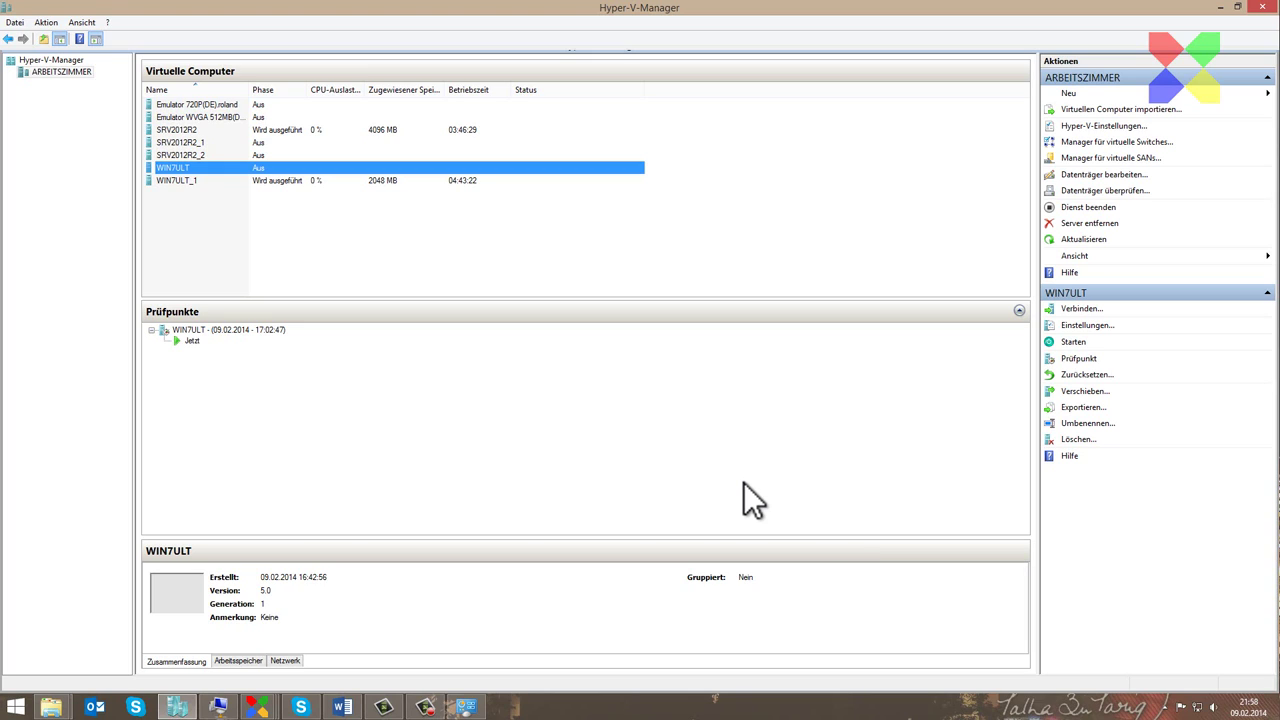
Start the new virtual computer wizard for the host ARBEITSZIMMER and proceed to the name and path page.
{"action": "key", "text": "F5"}
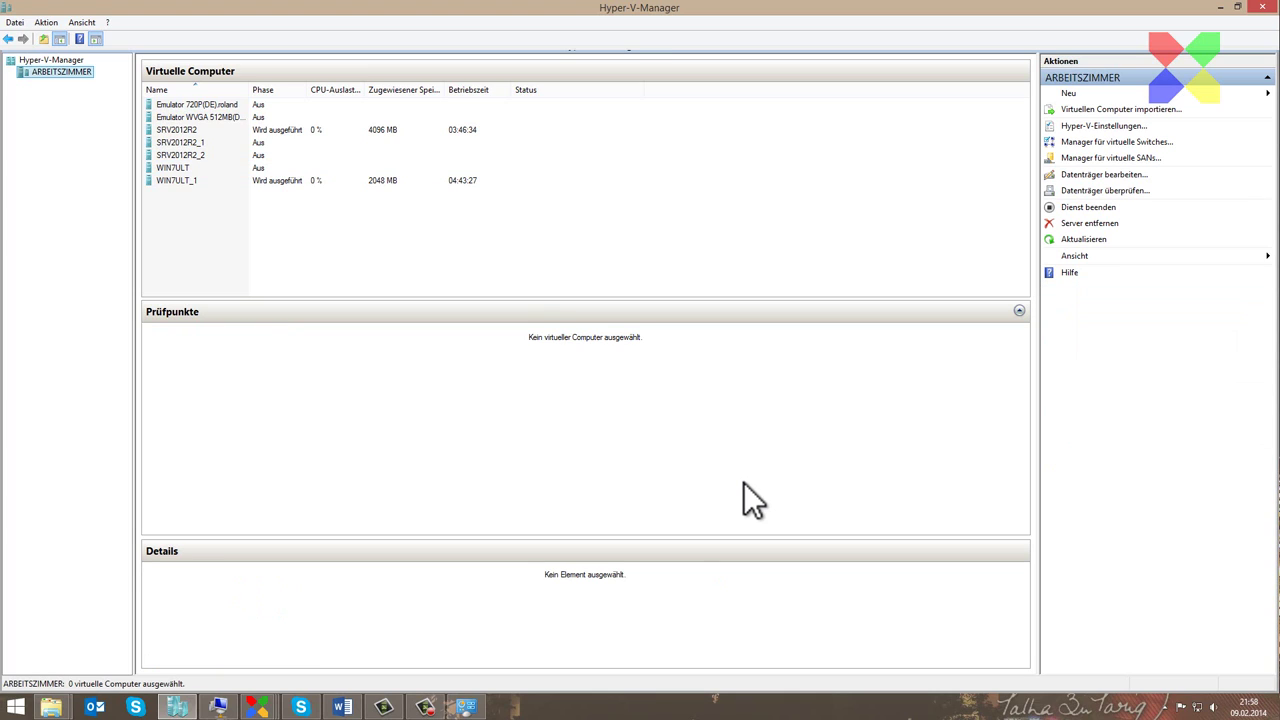
{"action": "key", "text": "shift+F10"}
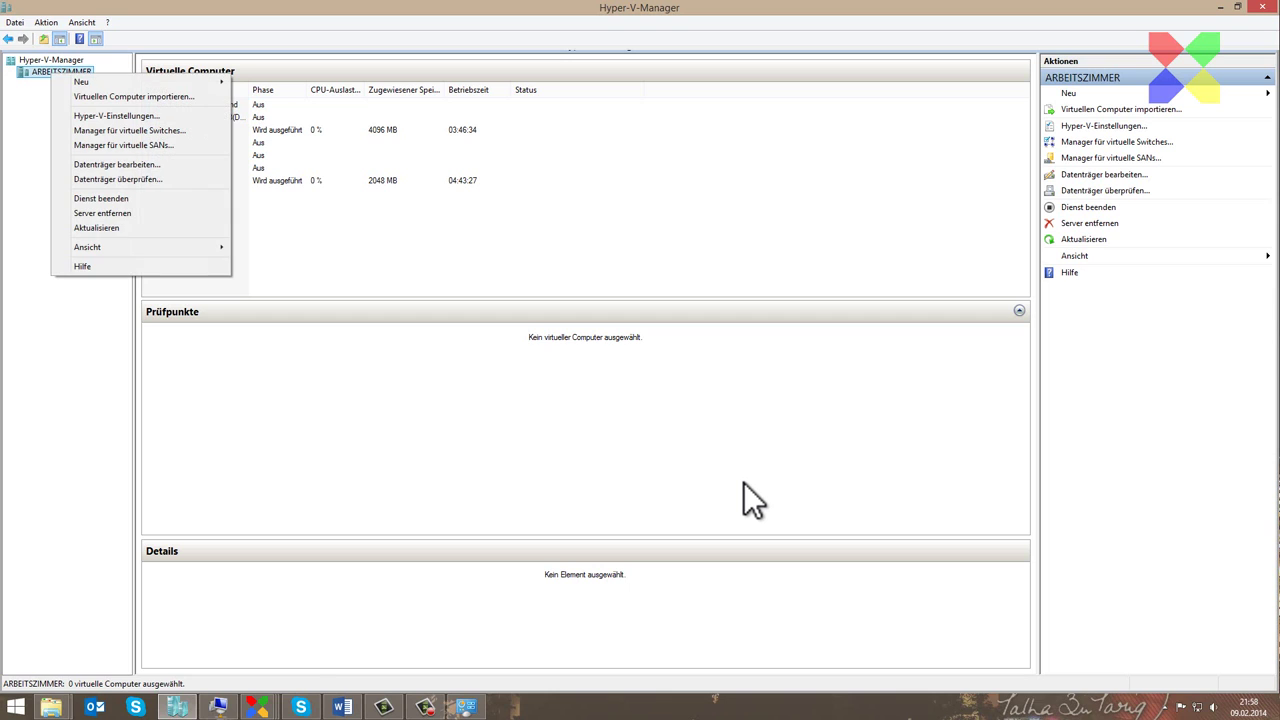
{"action": "key", "text": "Down"}
{"action": "key", "text": "Right"}
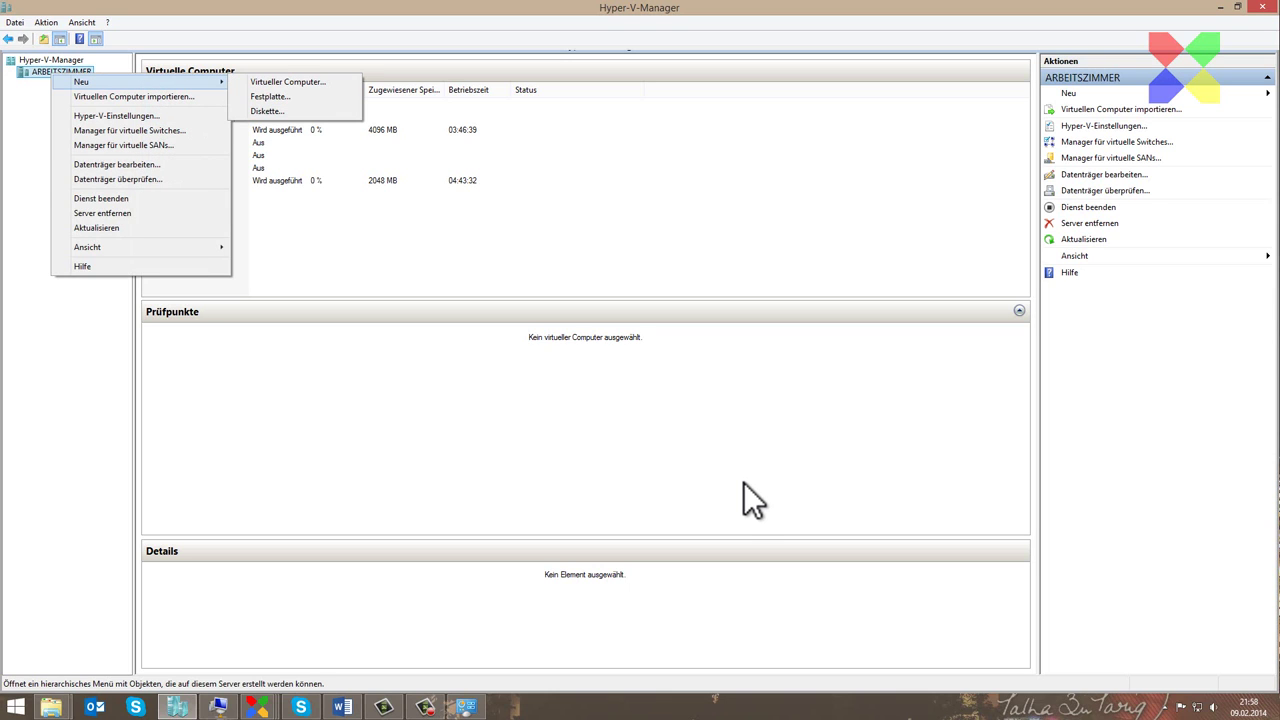
{"action": "key", "text": "Down"}
{"action": "key", "text": "Return"}
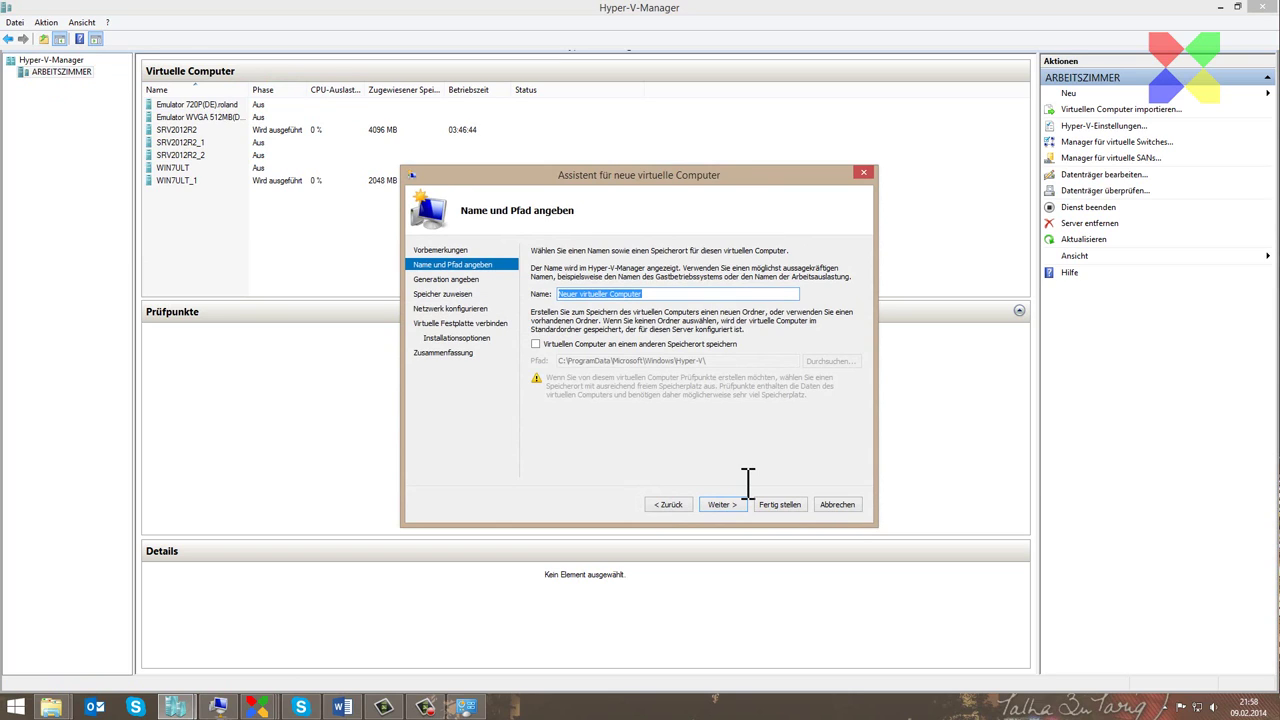
Name the virtual computer Testmaschine and store it in the custom location D:\Eigene Dateien\Hyper-V\.
{"action": "type", "text": "Testmaschine"}
{"action": "key", "text": "Tab"}
{"action": "key", "text": "space"}
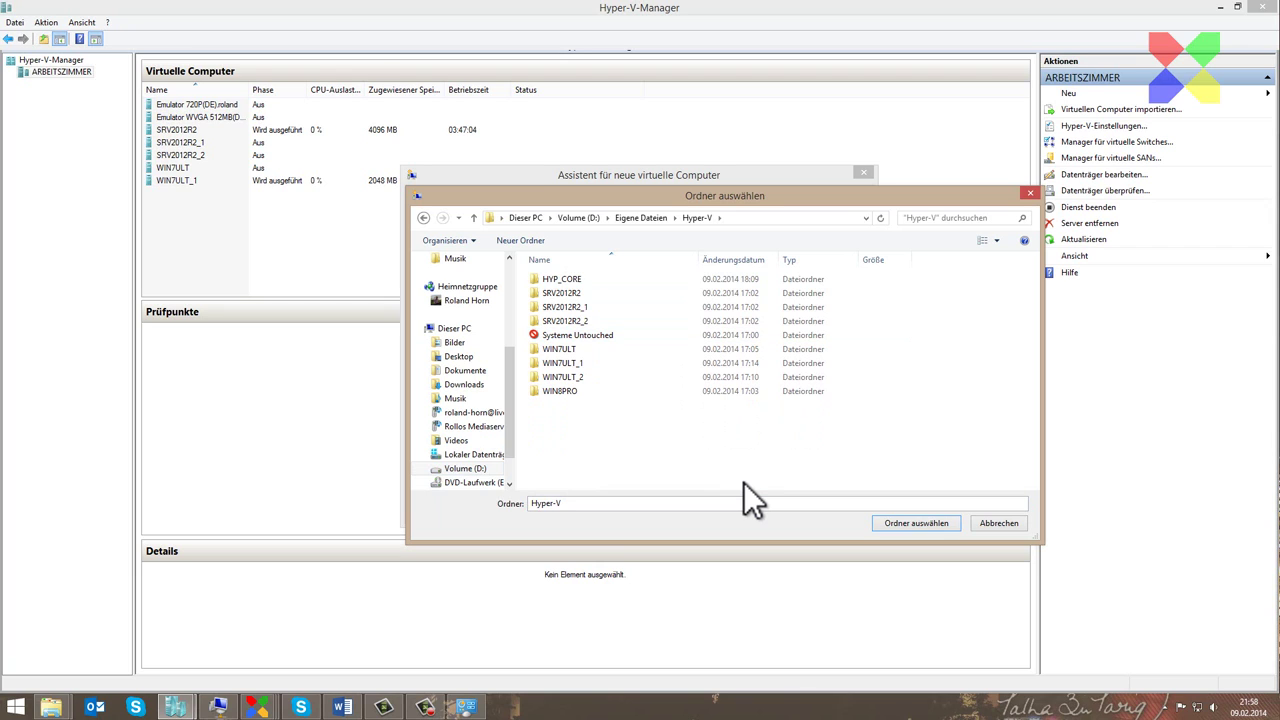
{"action": "key", "text": "Return"}
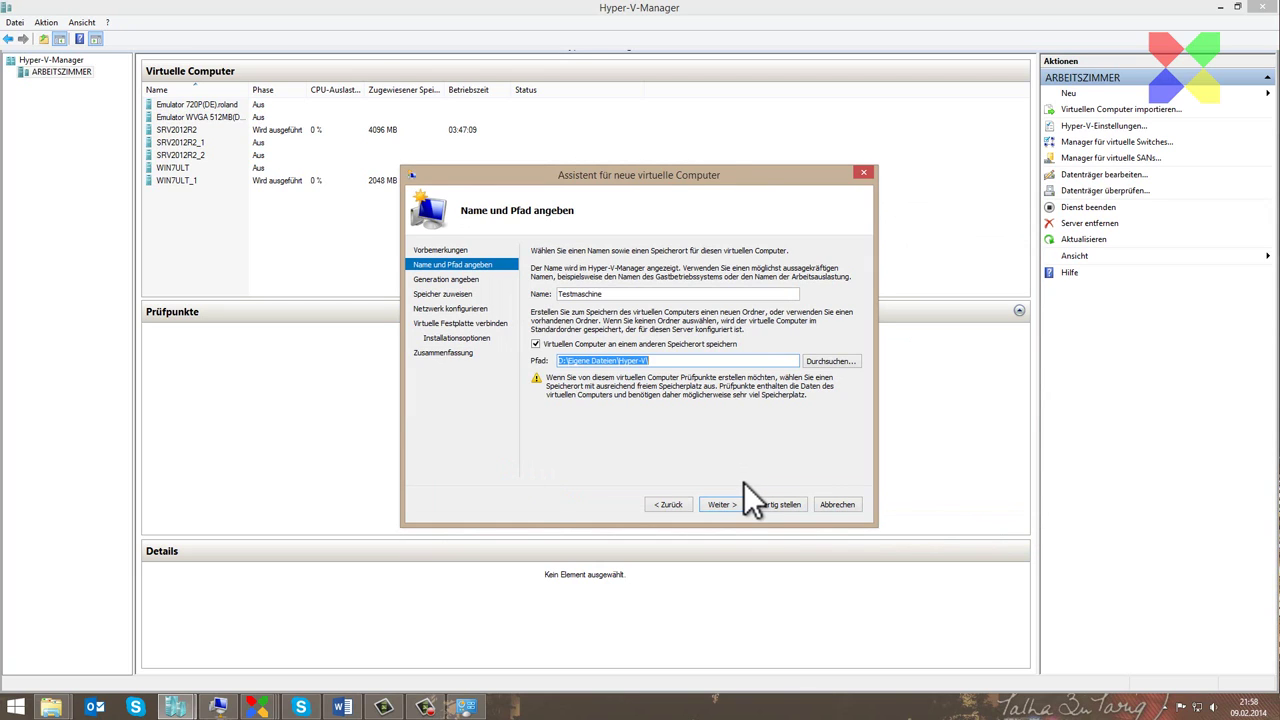
{"action": "key", "text": "Return"}
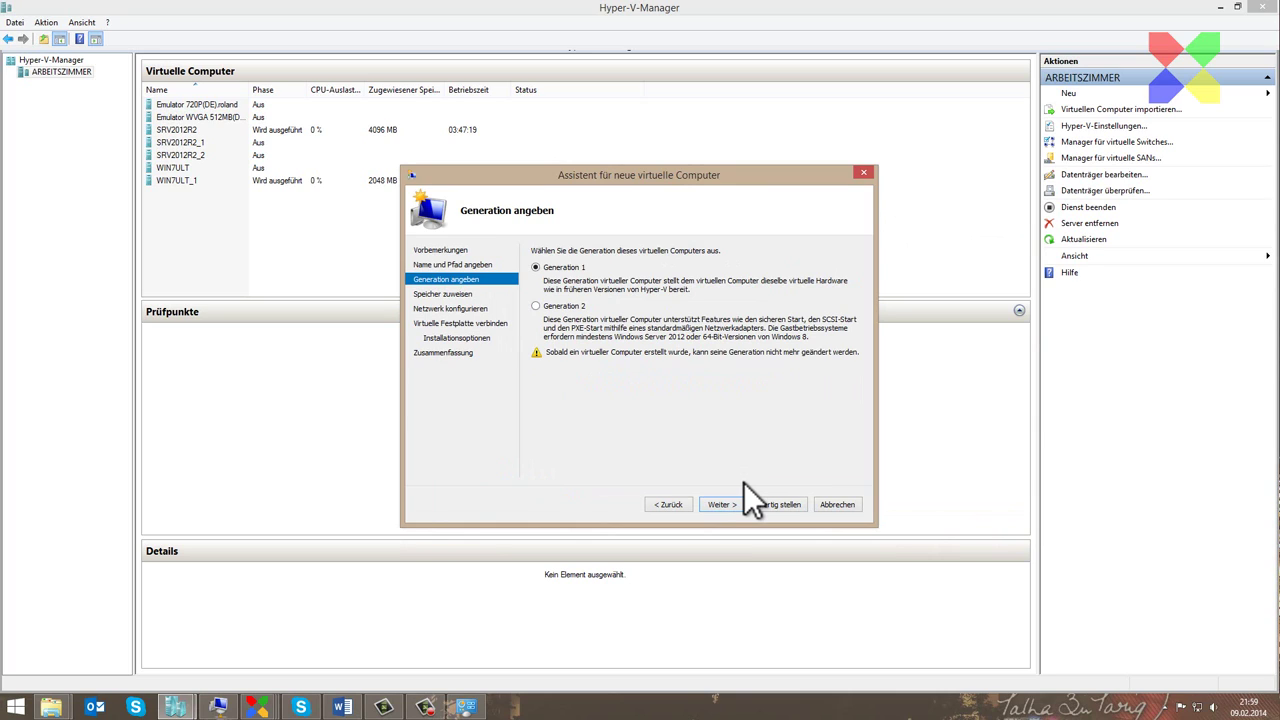
Choose Generation 1 for the virtual computer and assign 2048 MB of startup memory.
{"action": "key", "text": "Down"}
{"action": "key", "text": "Up"}
{"action": "left_click", "coordinate": [740, 500]}
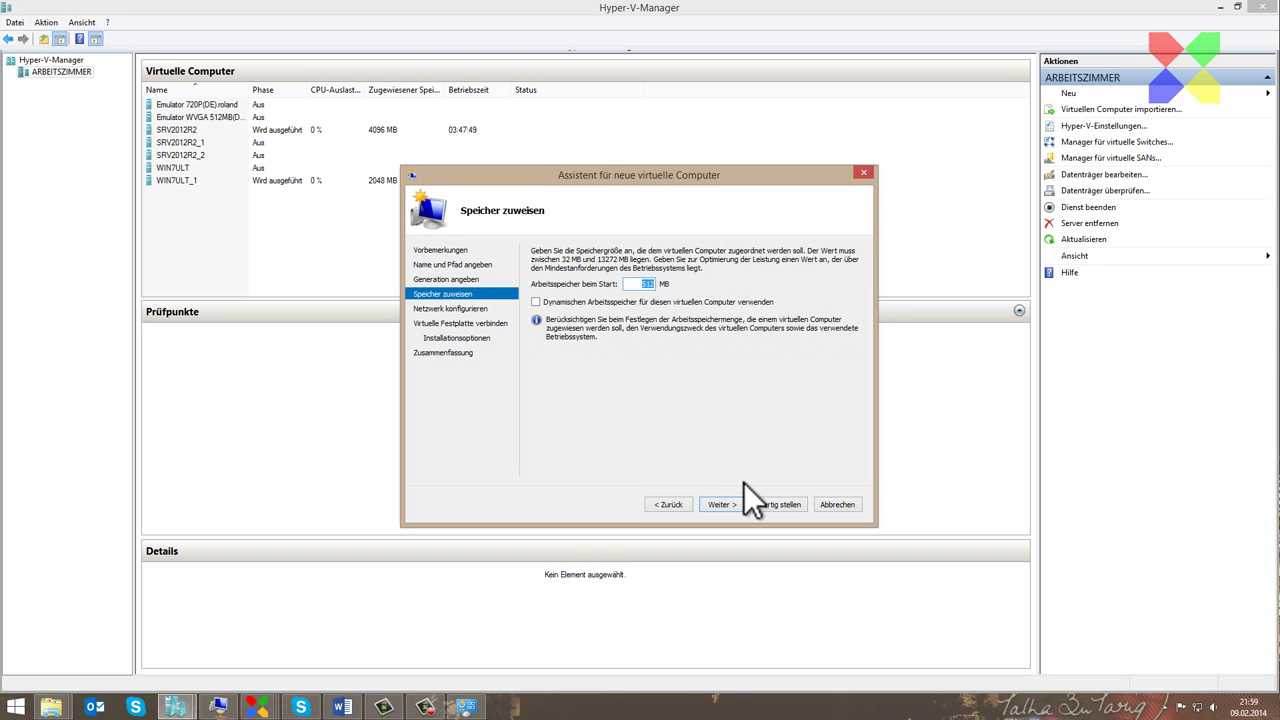
{"action": "type", "text": "2048"}
{"action": "key", "text": "Return"}
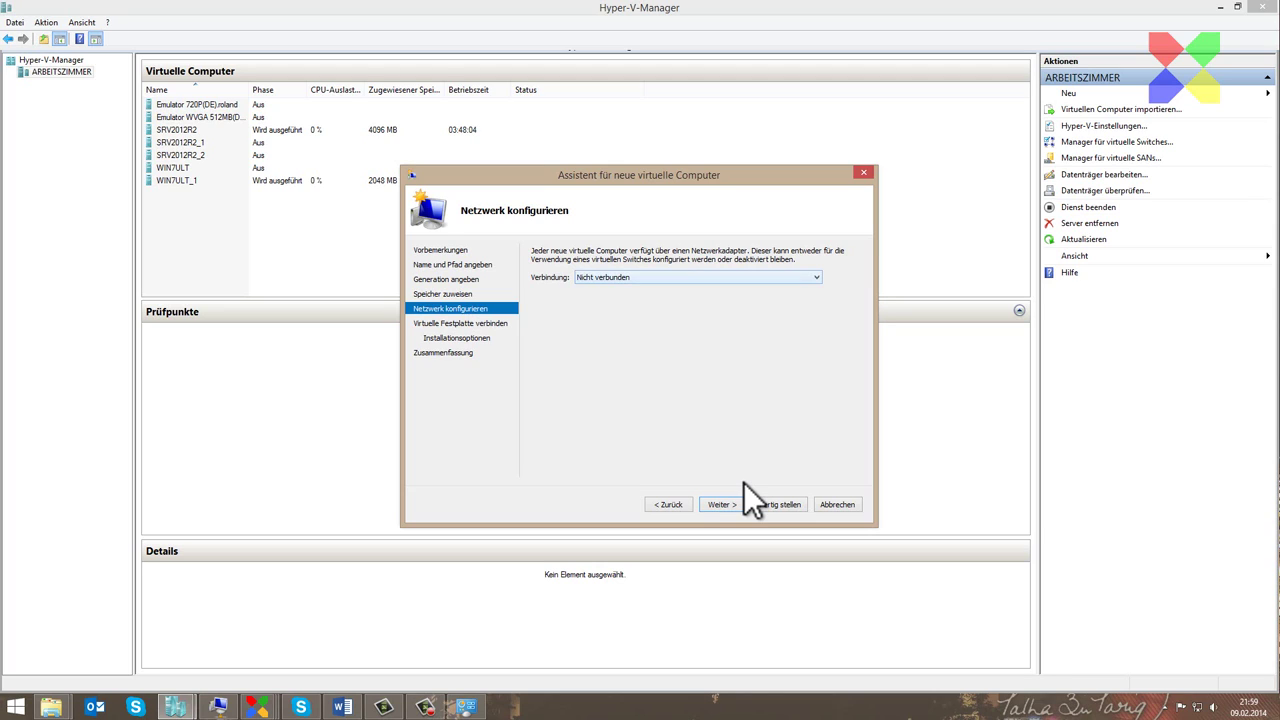
Begin creating a new external virtual switch in the virtual switch manager for ARBEITSZIMMER and discard it.
{"action": "key", "text": "alt+Down"}
{"action": "left_click", "coordinate": [744, 482]}
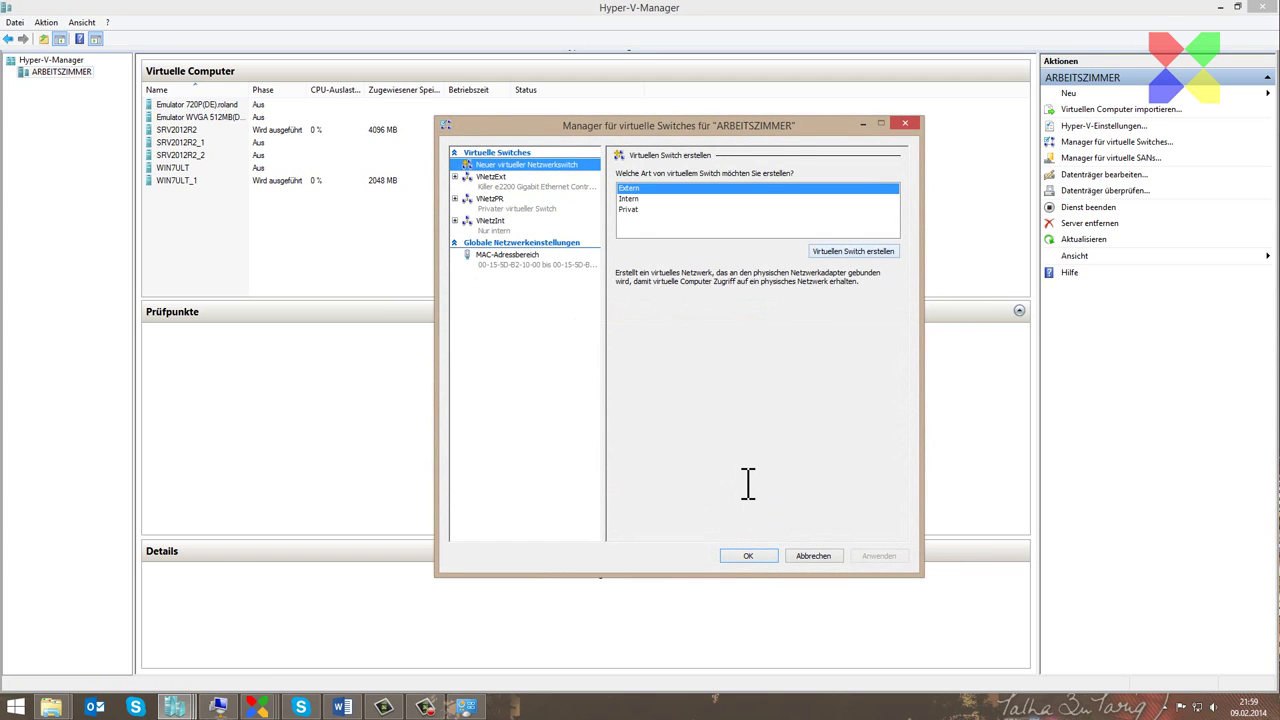
{"action": "key", "text": "Return"}
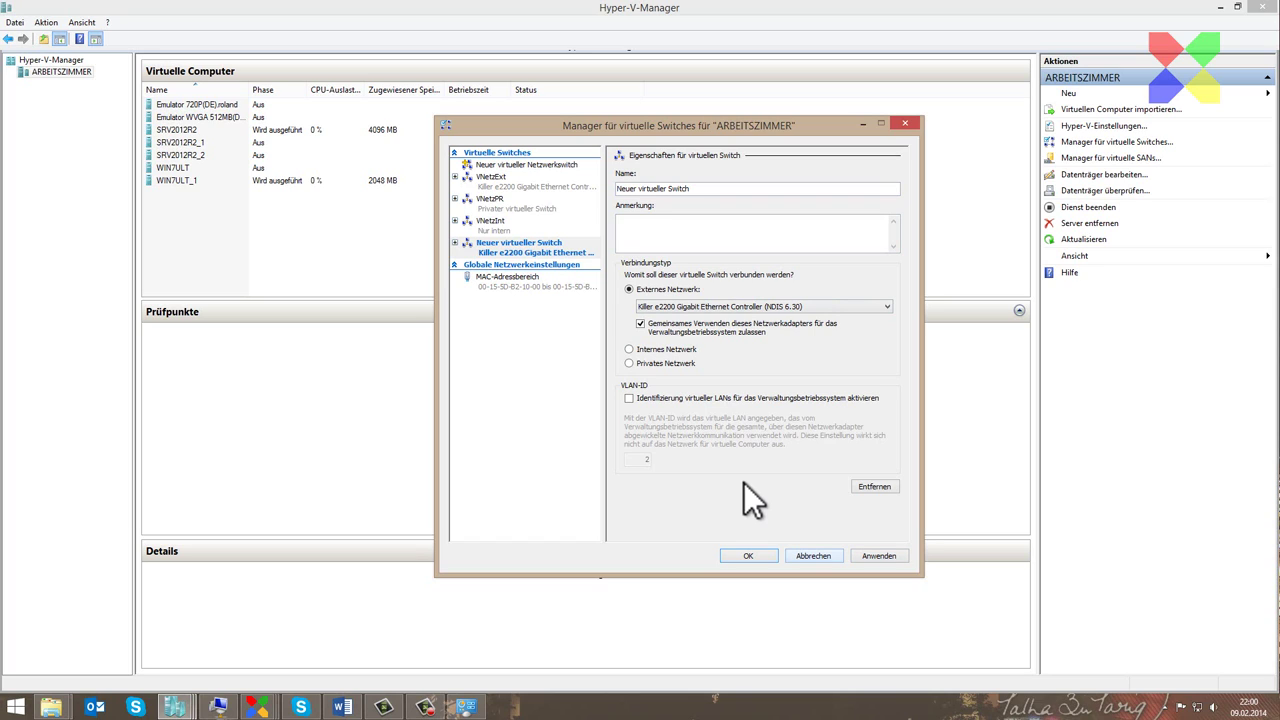
{"action": "key", "text": "Tab"}
{"action": "key", "text": "Return"}
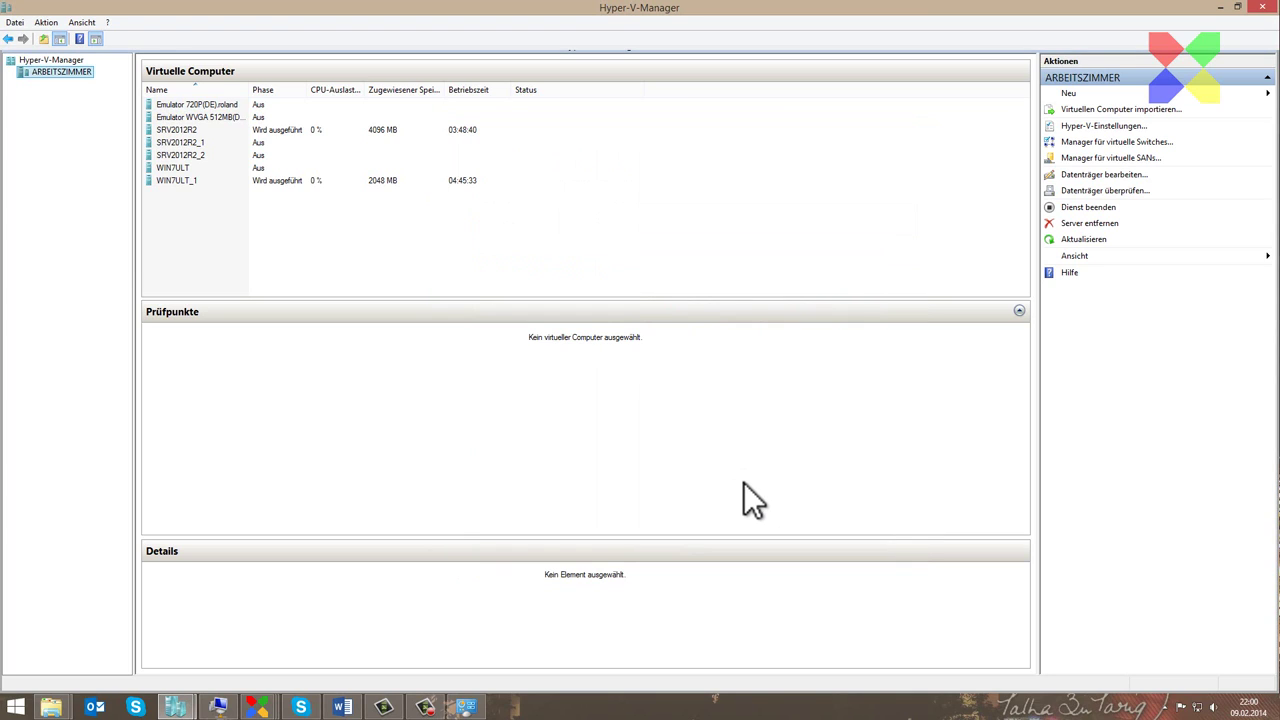
{"action": "key", "text": "Menu"}
{"action": "key", "text": "Down"}
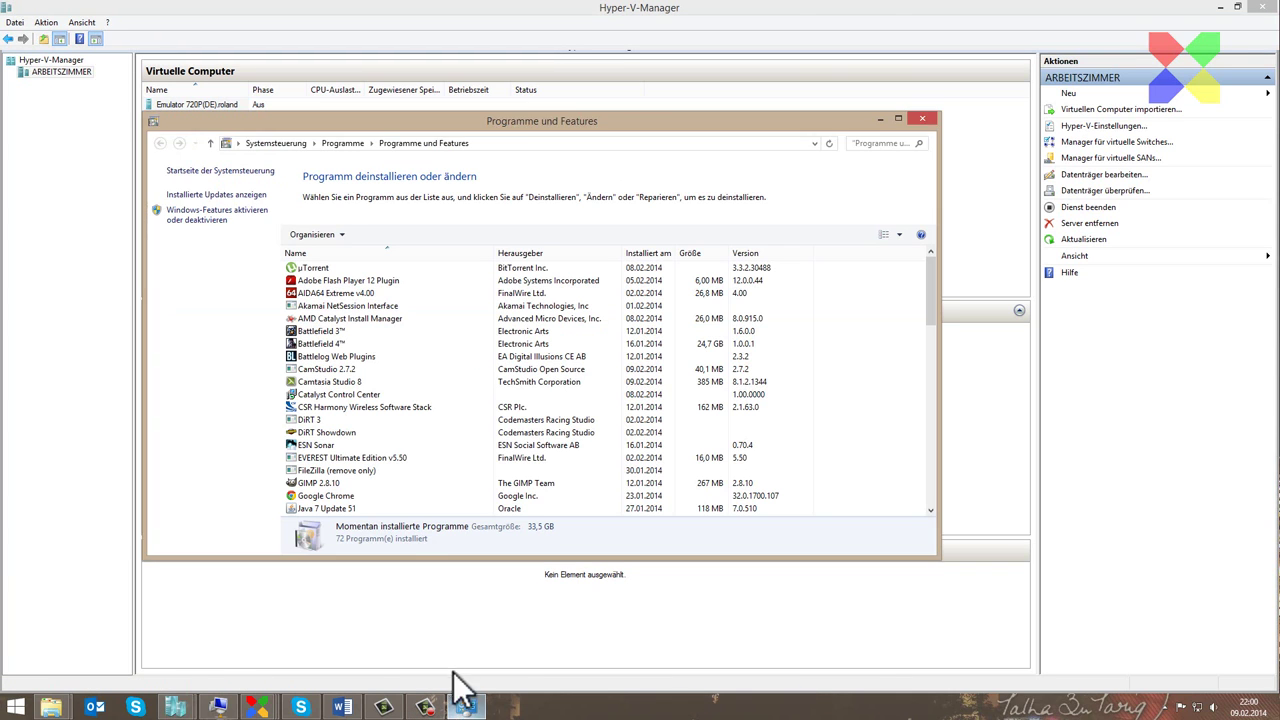
Return to the new virtual computer wizard and set its network connection to VNetzExt.
{"action": "mouse_move", "coordinate": [175, 707]}
{"action": "left_click", "coordinate": [266, 652]}
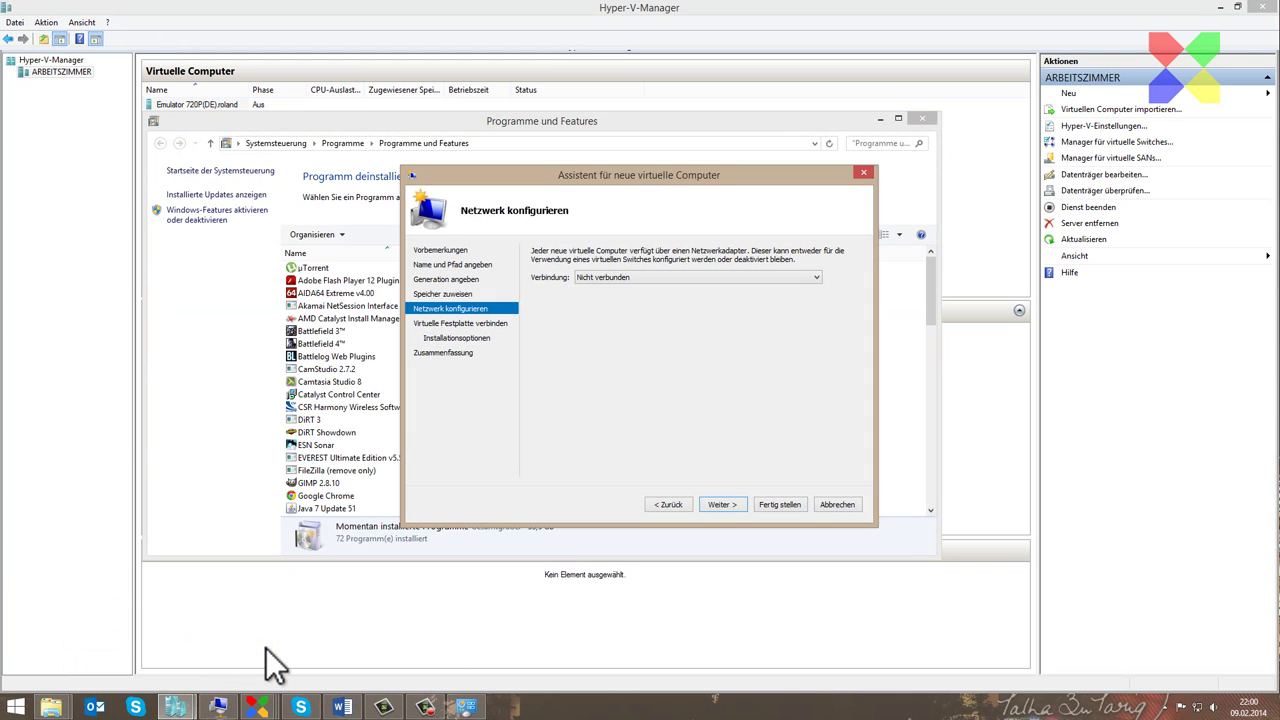
{"action": "key", "text": "alt+Down"}
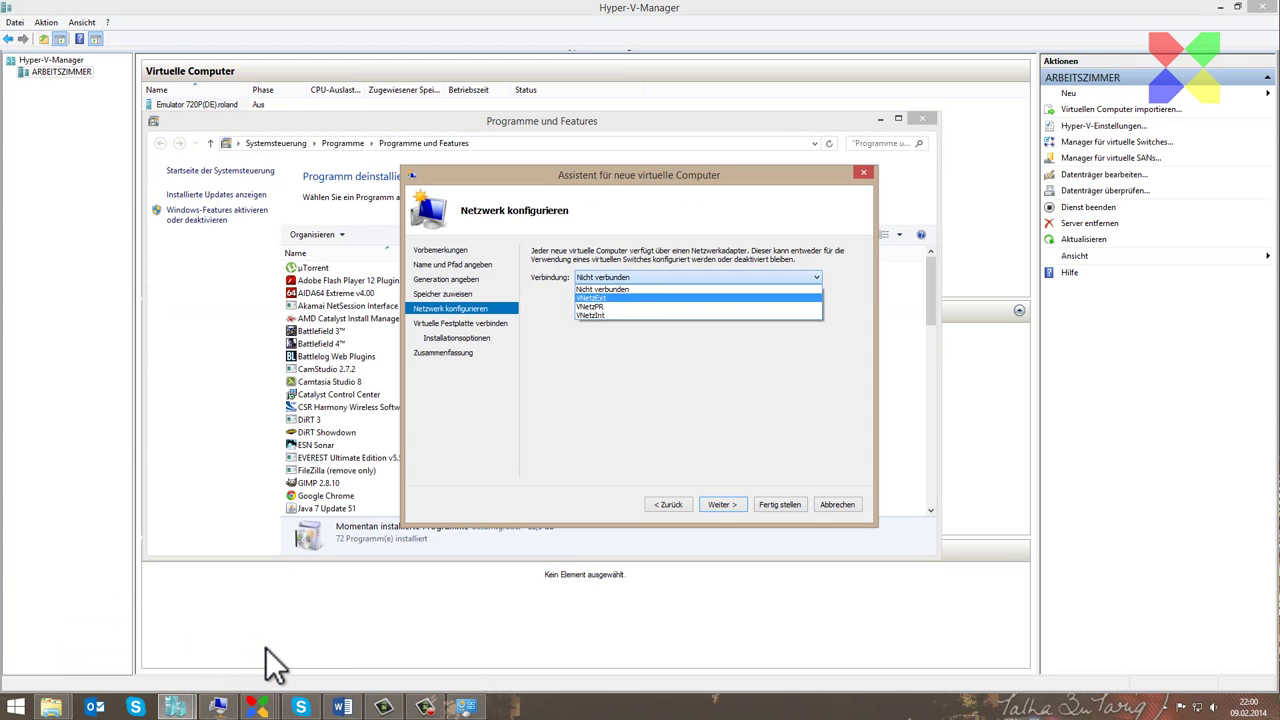
{"action": "key", "text": "Return"}
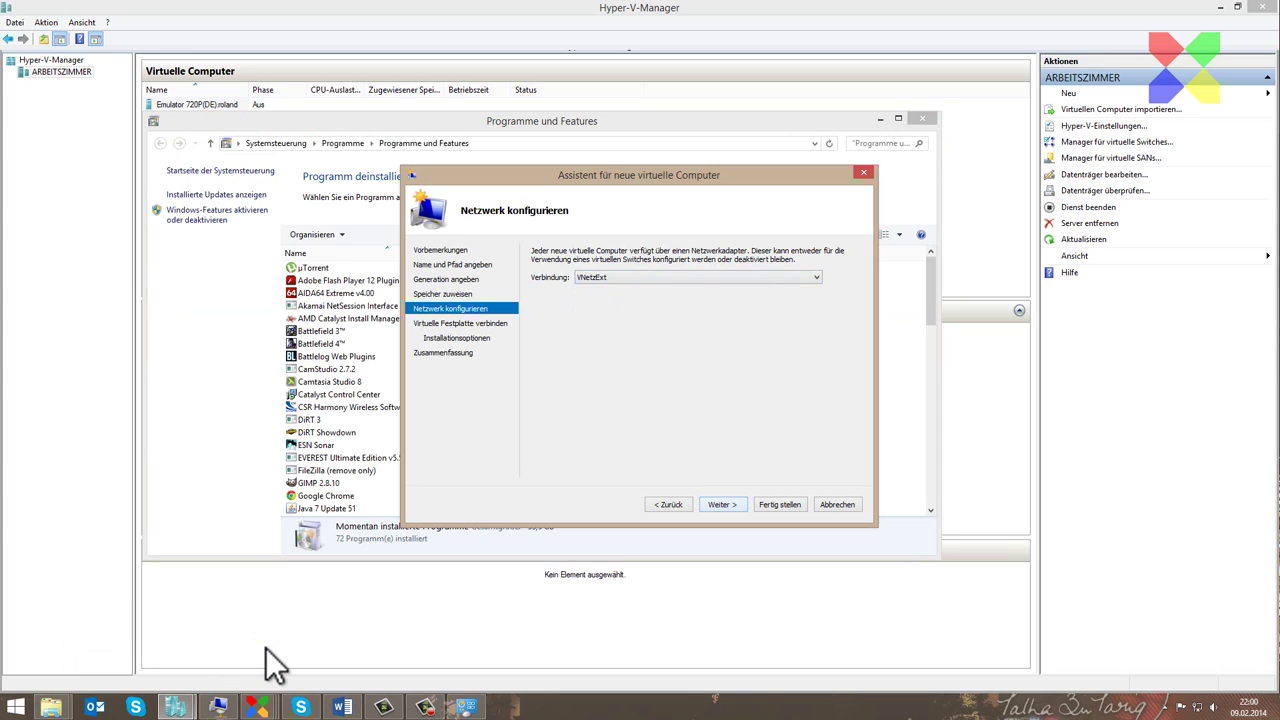
{"action": "key", "text": "Return"}
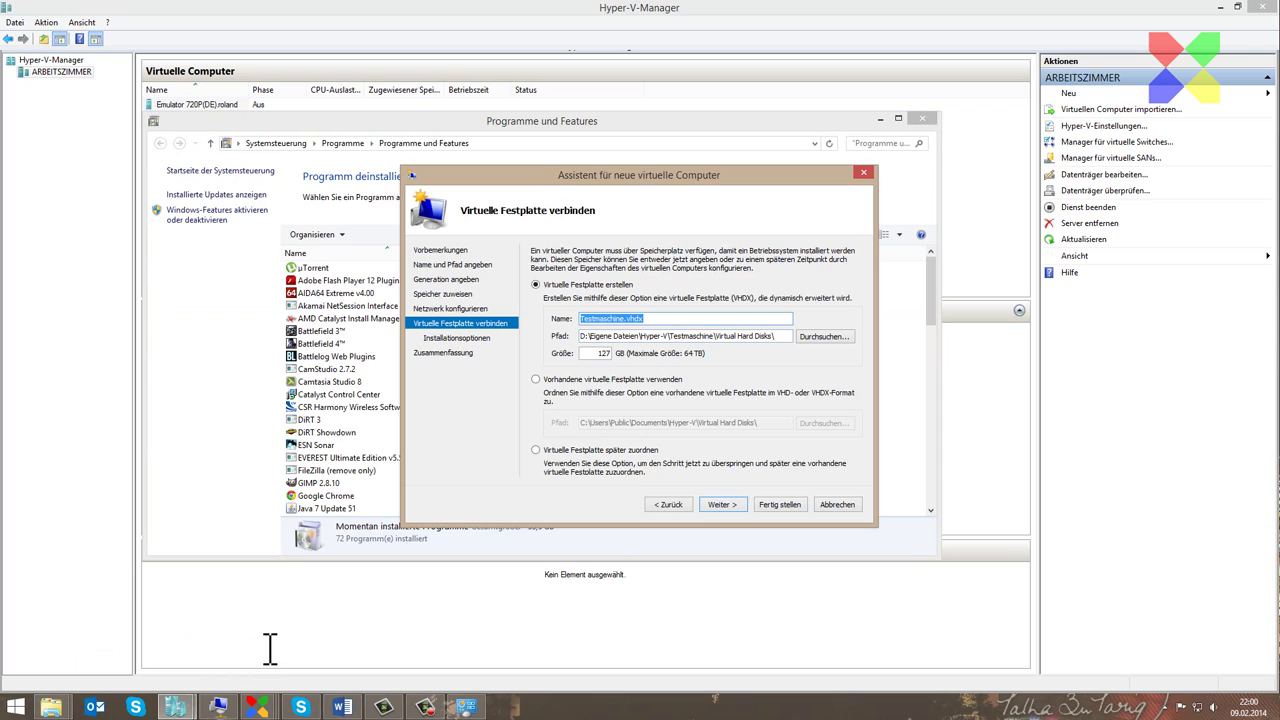
Set the size of the new virtual hard disk Testmaschine.vhdx to 50 GB and accept the disk settings.
{"action": "key", "text": "Tab"}
{"action": "key", "text": "Tab"}
{"action": "key", "text": "Tab"}
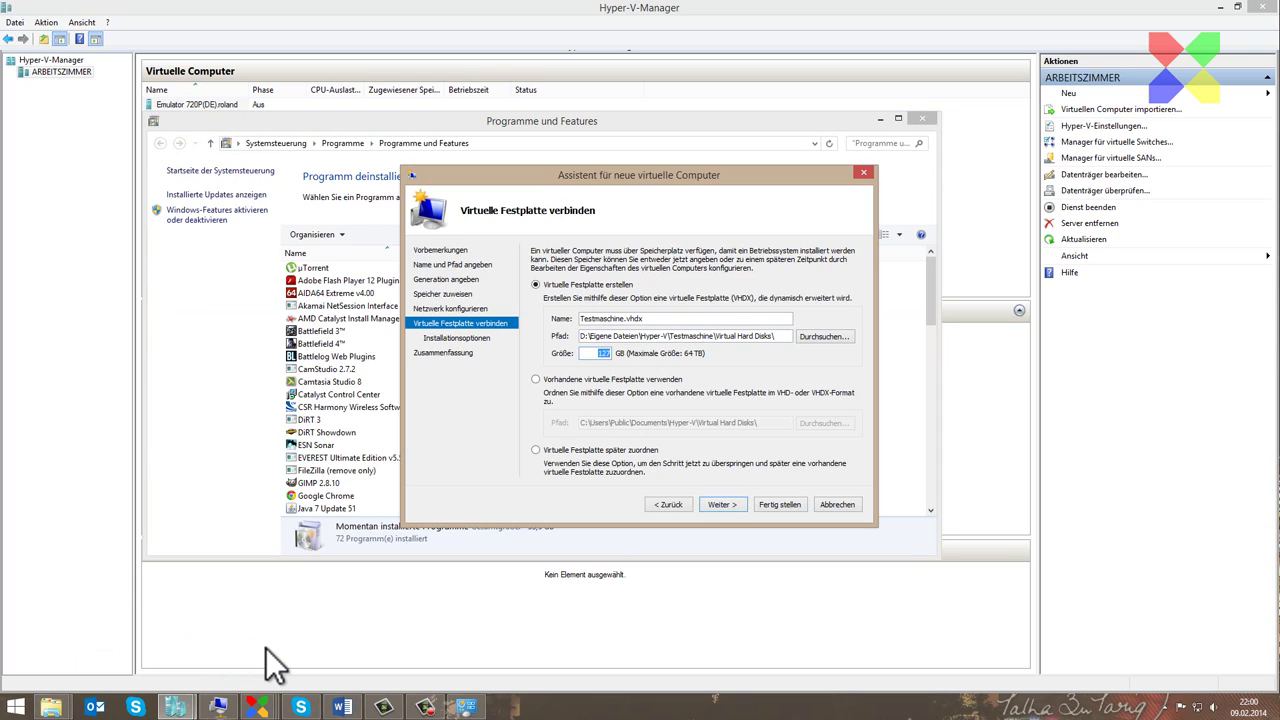
{"action": "type", "text": "50"}
{"action": "key", "text": "Return"}
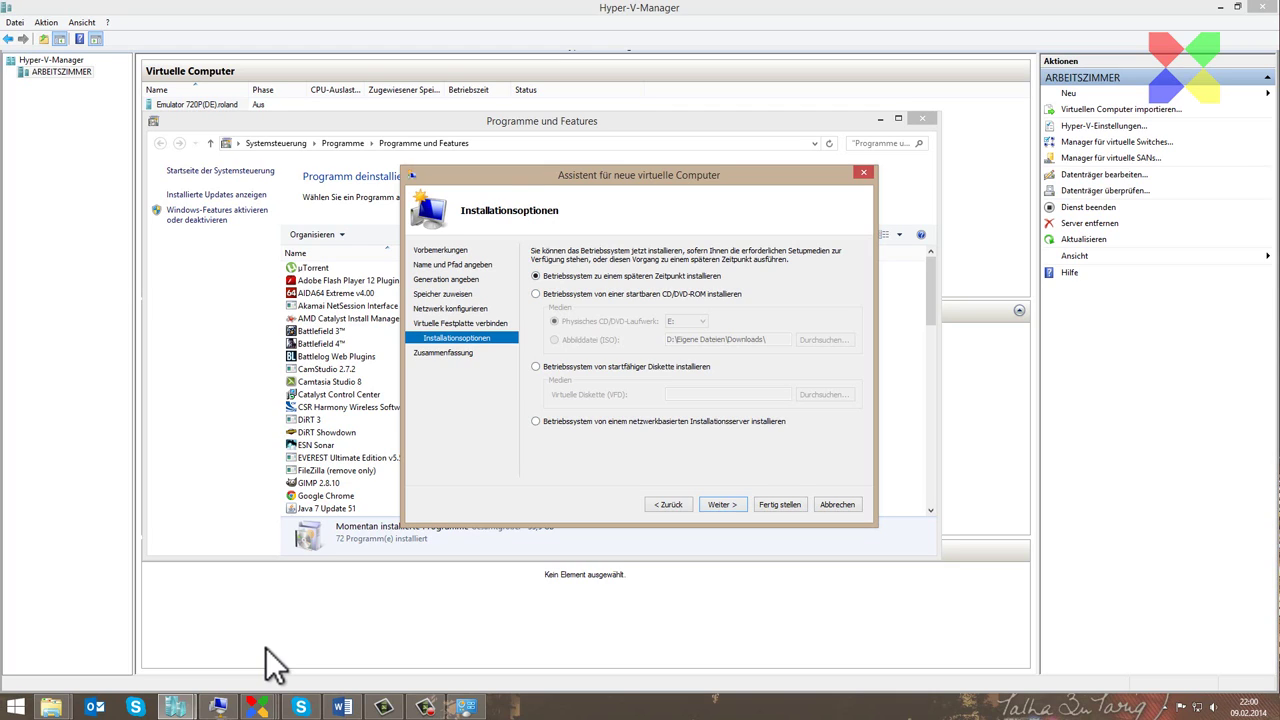
Choose the image file Win7_ALL_SP1_ger_x64 from Downloads\Windows\WIN7 as the operating system installation source and finish creating the virtual computer.
{"action": "key", "text": "Down"}
{"action": "key", "text": "Down"}
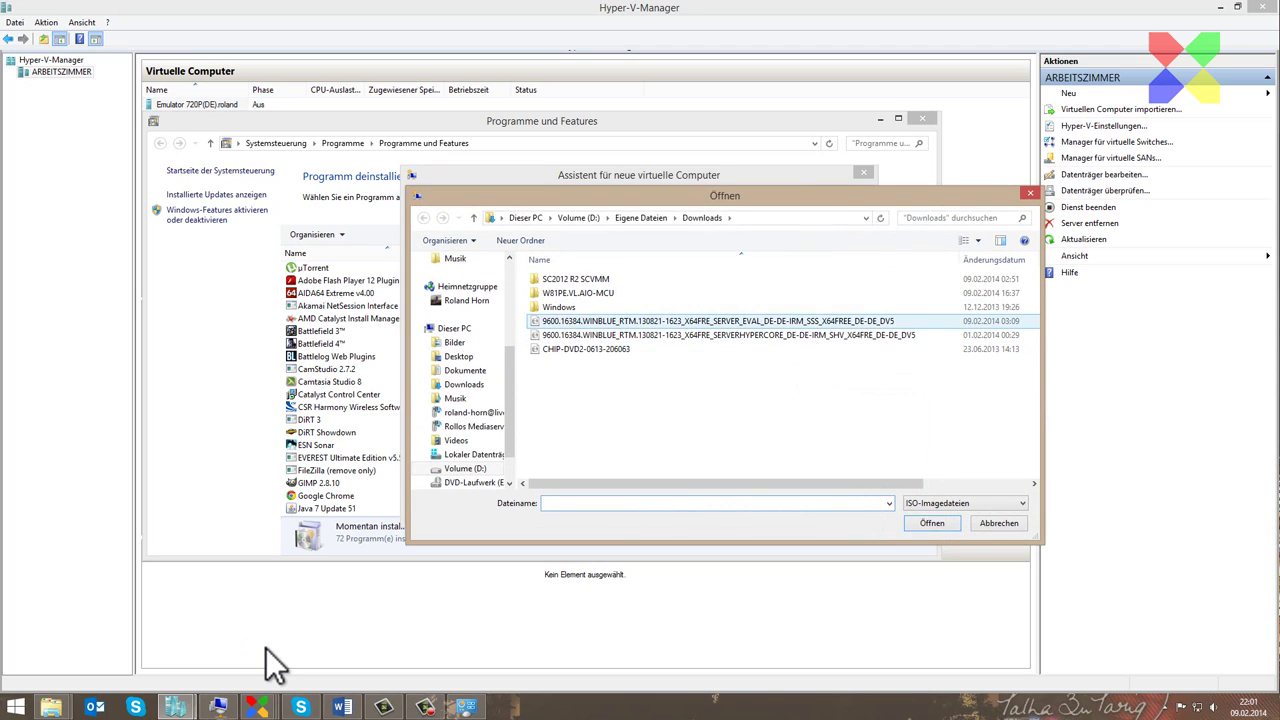
{"action": "key", "text": "Return"}
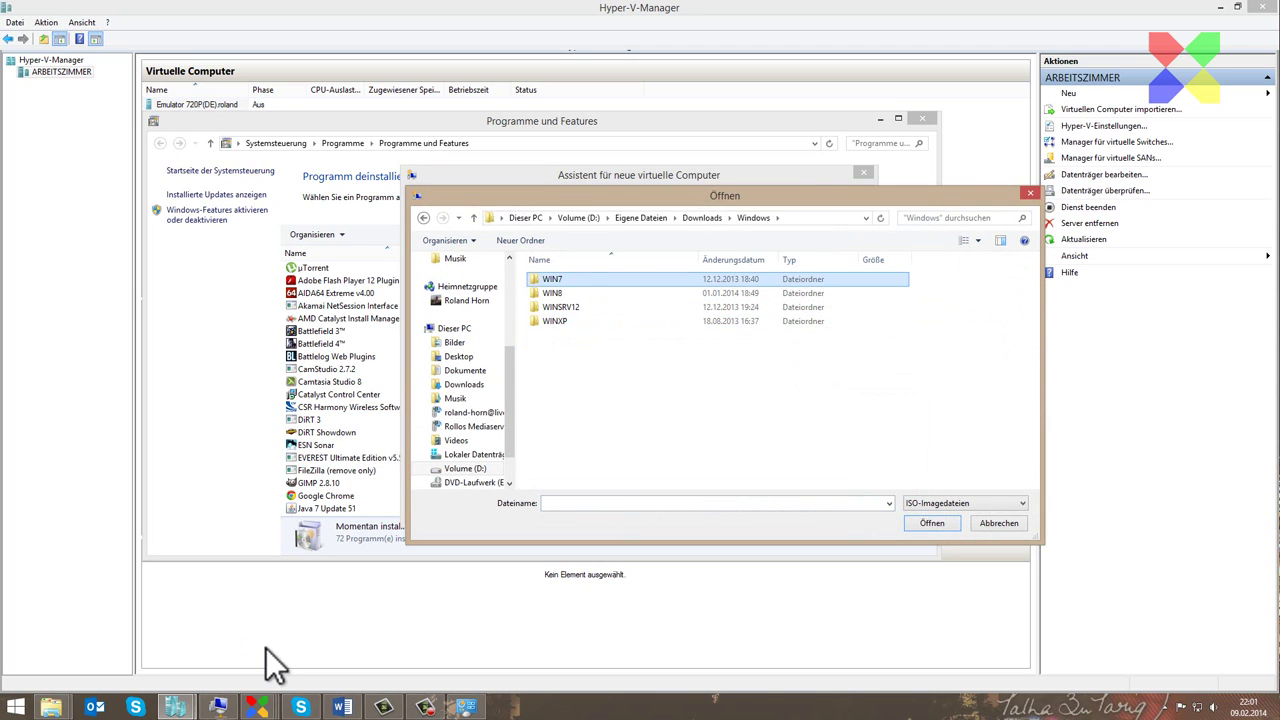
{"action": "key", "text": "Return"}
{"action": "key", "text": "Down"}
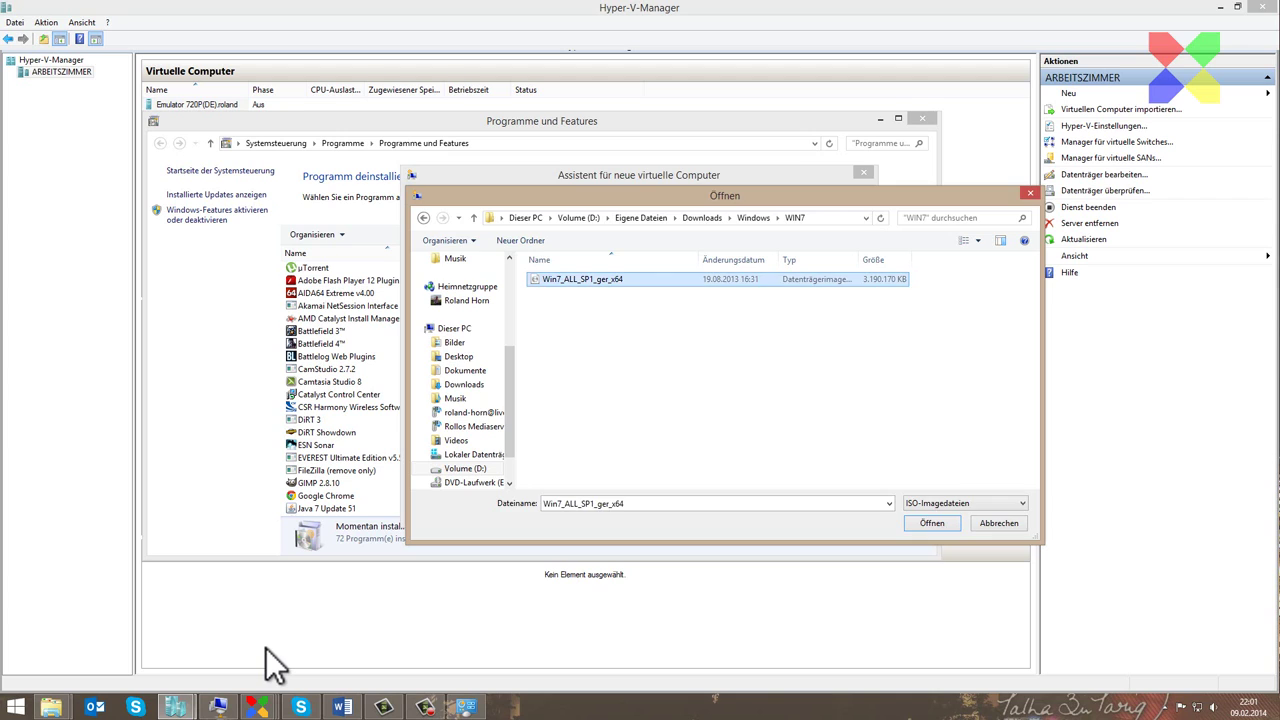
{"action": "key", "text": "Return"}
{"action": "key", "text": "Return"}
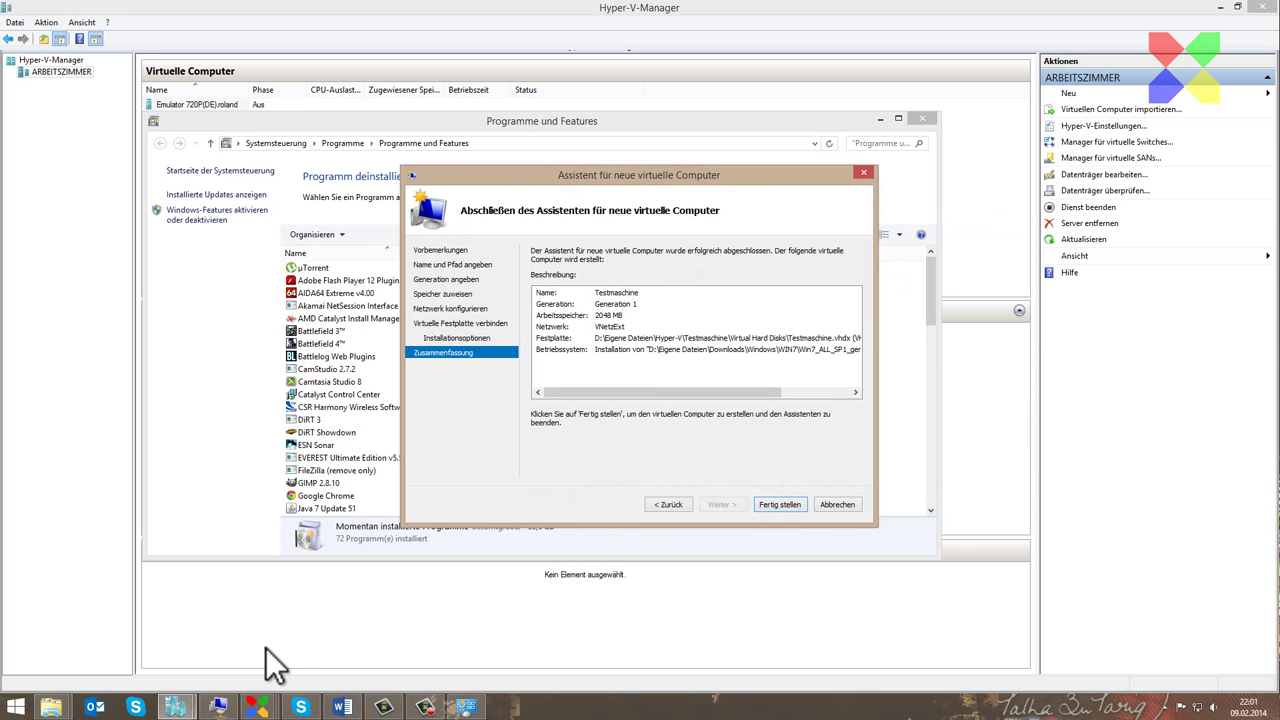
{"action": "key", "text": "Return"}
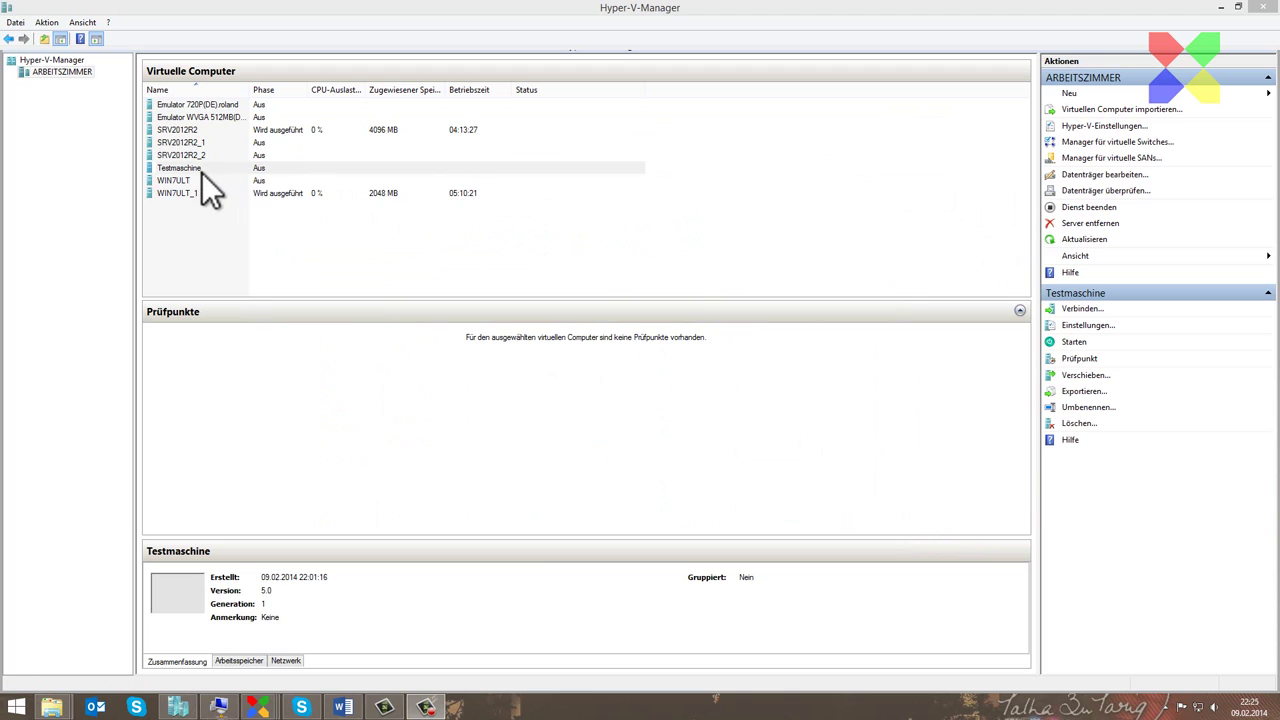
Connect to the virtual computer Testmaschine and start it to boot the Windows 7 installer.
{"action": "left_click", "coordinate": [181, 170]}
{"action": "left_click", "coordinate": [181, 170]}
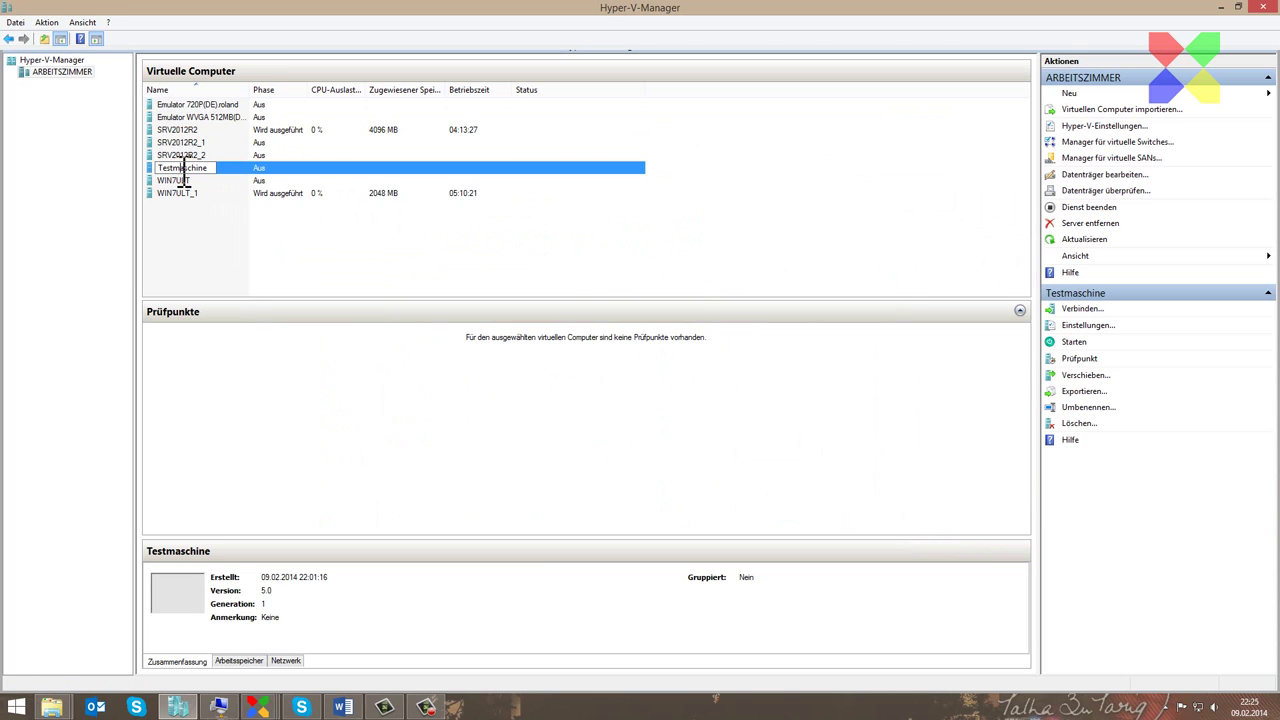
{"action": "double_click", "coordinate": [181, 170]}
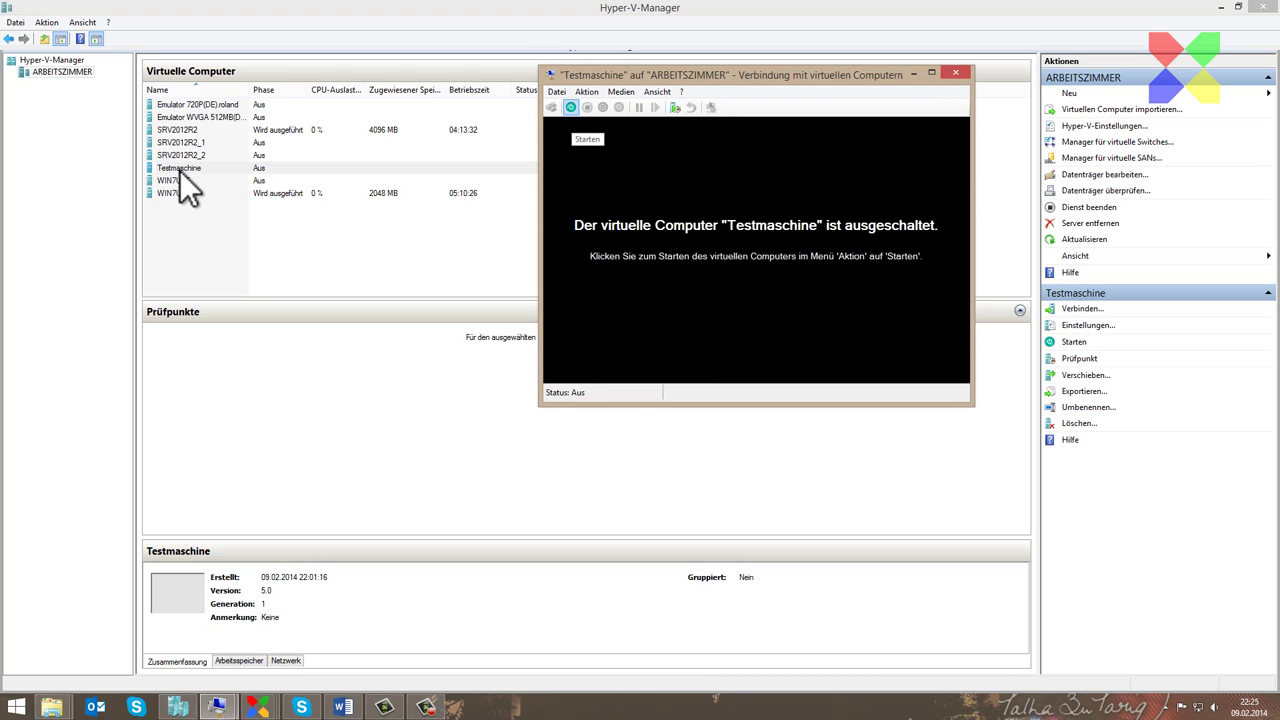
{"action": "left_click", "coordinate": [571, 107]}
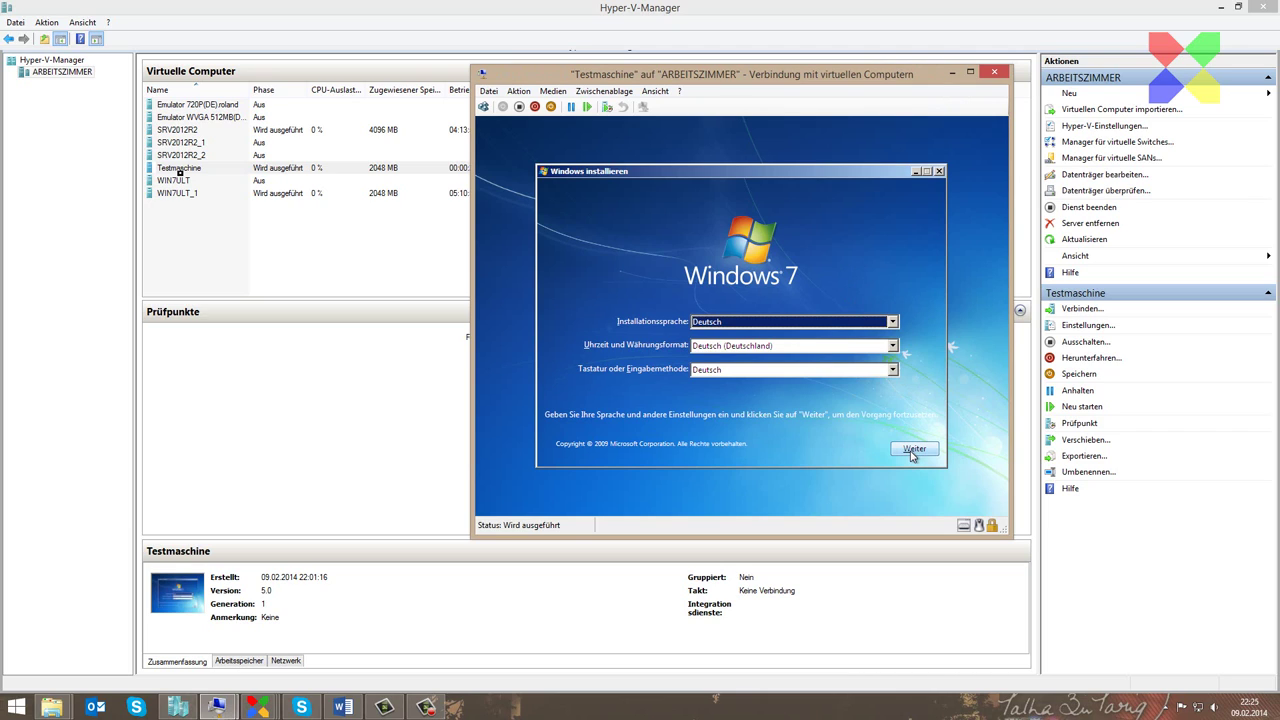
Start the Windows 7 setup with the German language settings and select the Windows 7 Ultimate x64 edition.
{"action": "left_click", "coordinate": [913, 450]}
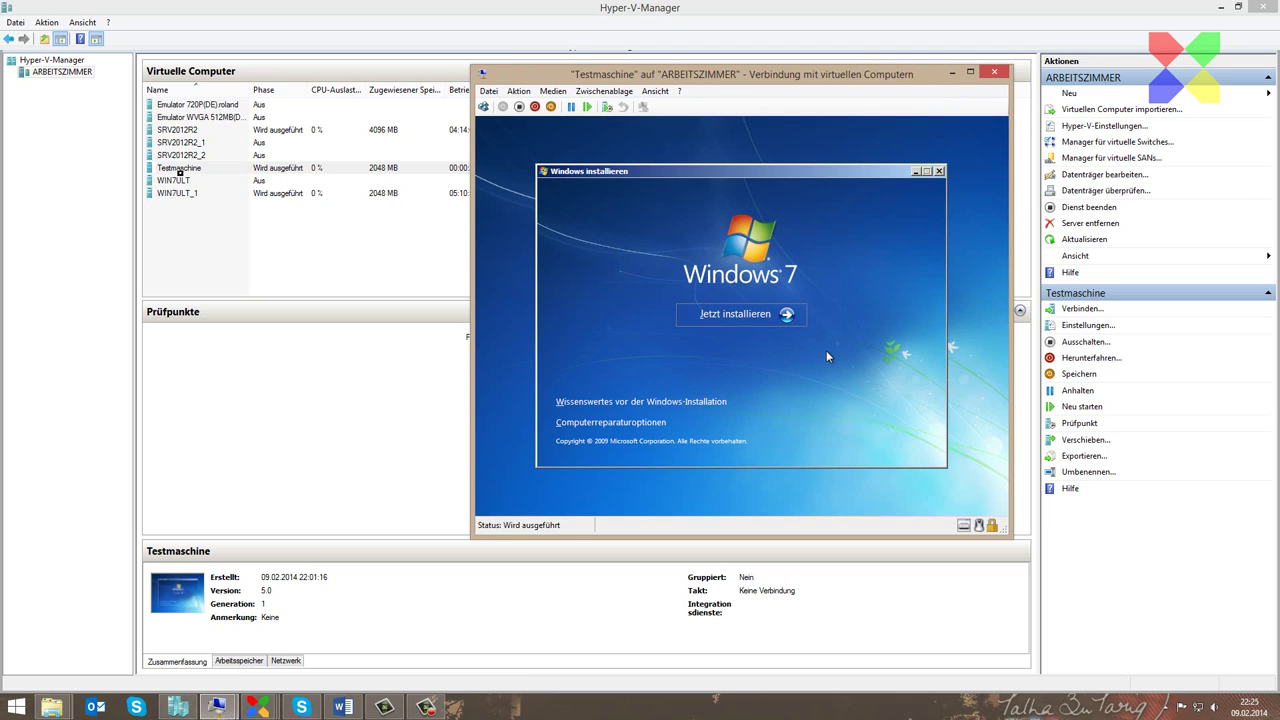
{"action": "left_click", "coordinate": [748, 320]}
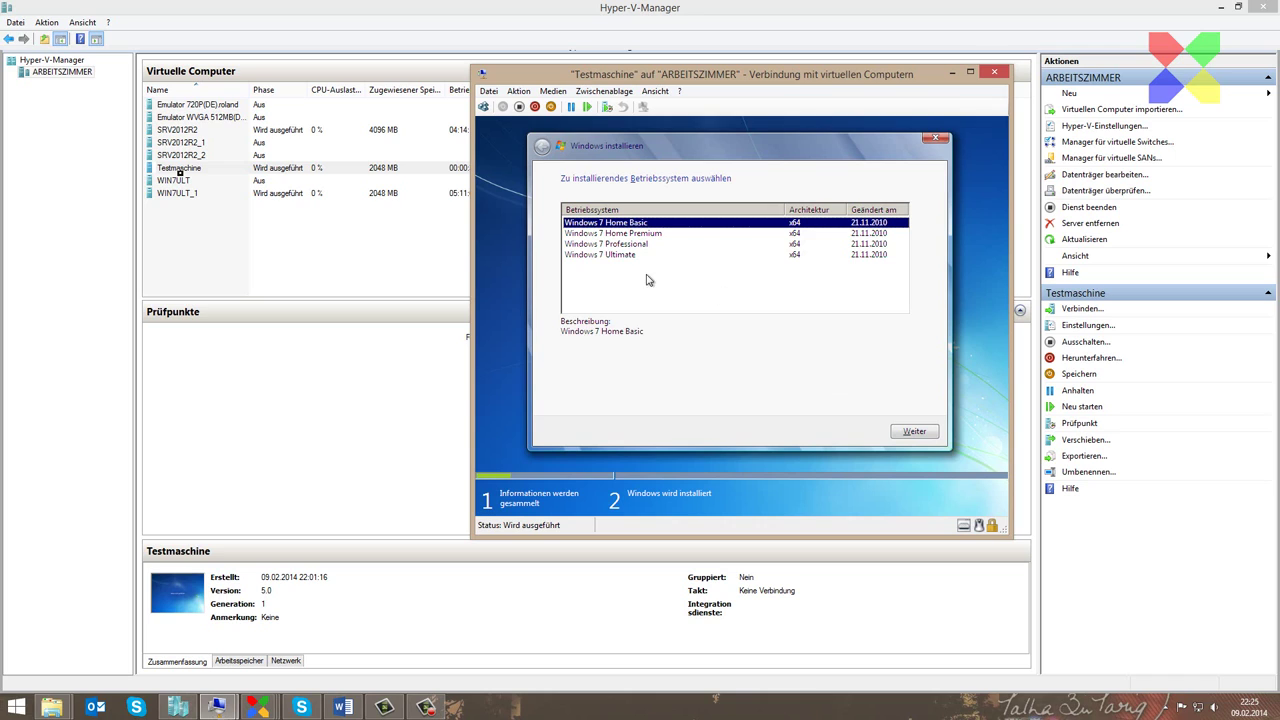
{"action": "left_click", "coordinate": [618, 256]}
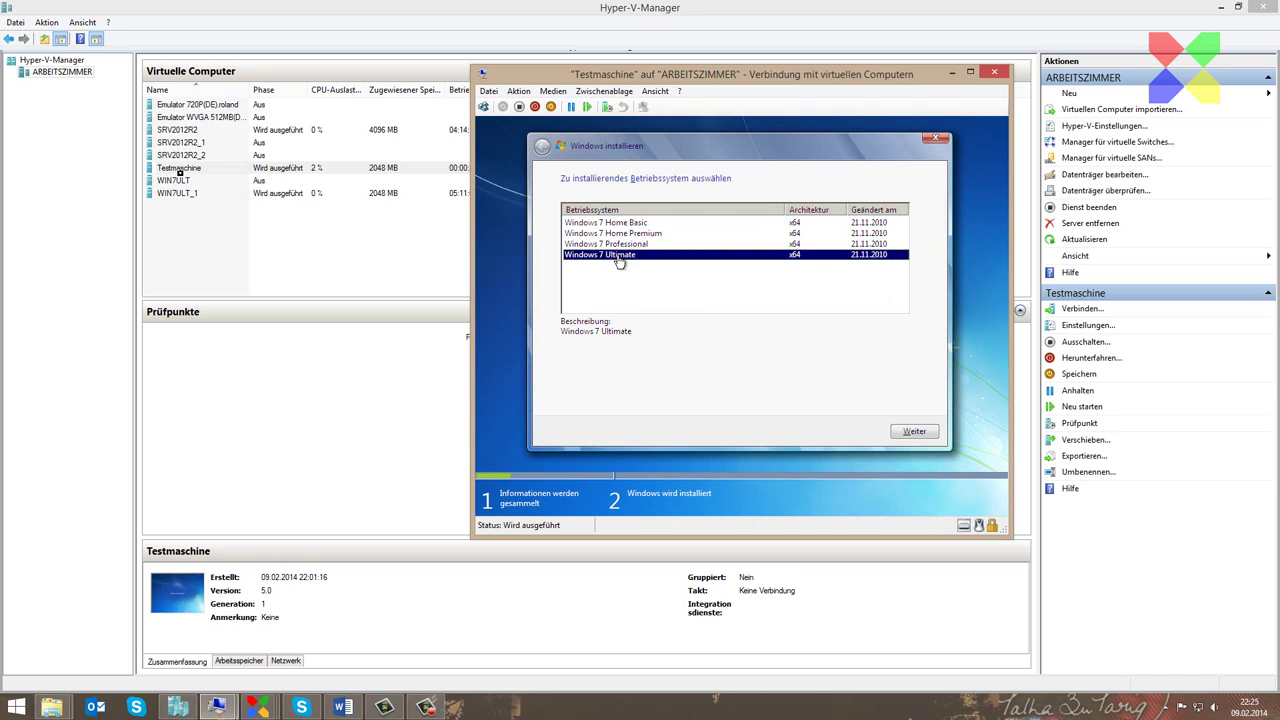
{"action": "left_click", "coordinate": [917, 429]}
Accept the licence terms, choose the custom installation type (Benutzerdefiniert) and start installing Windows on the virtual hard disk.
{"action": "left_click", "coordinate": [628, 404]}
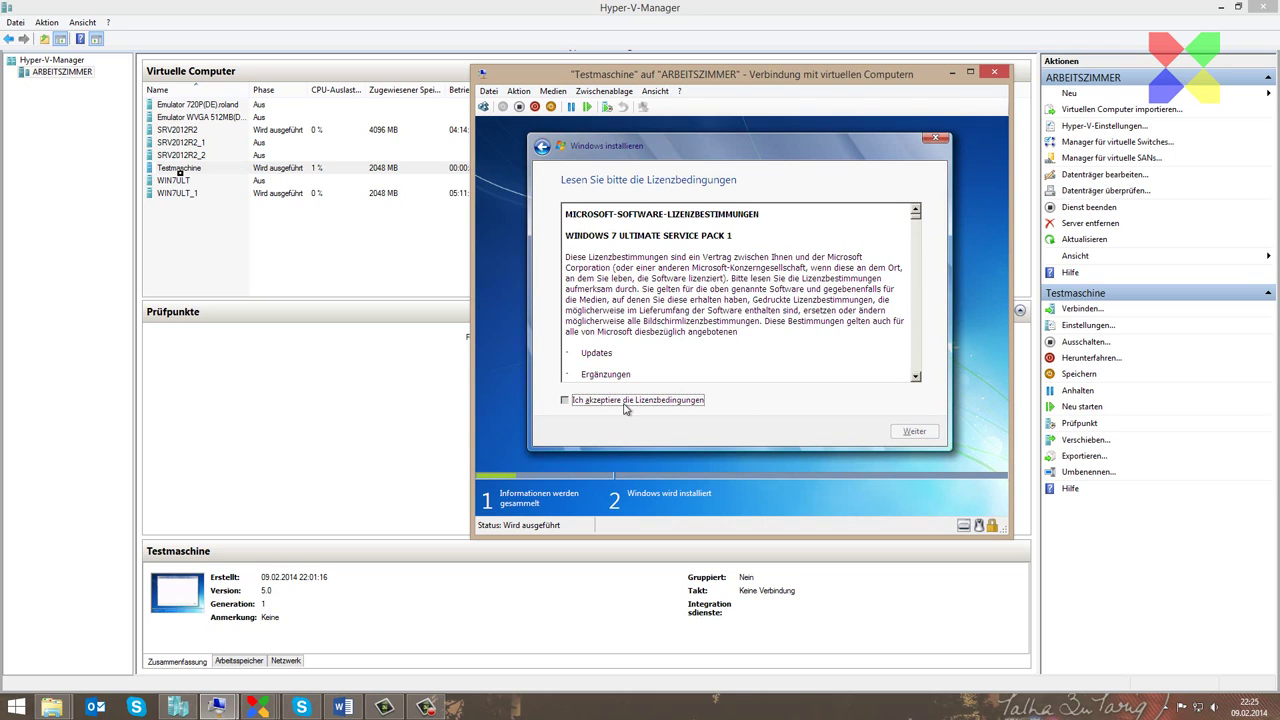
{"action": "left_click", "coordinate": [903, 431]}
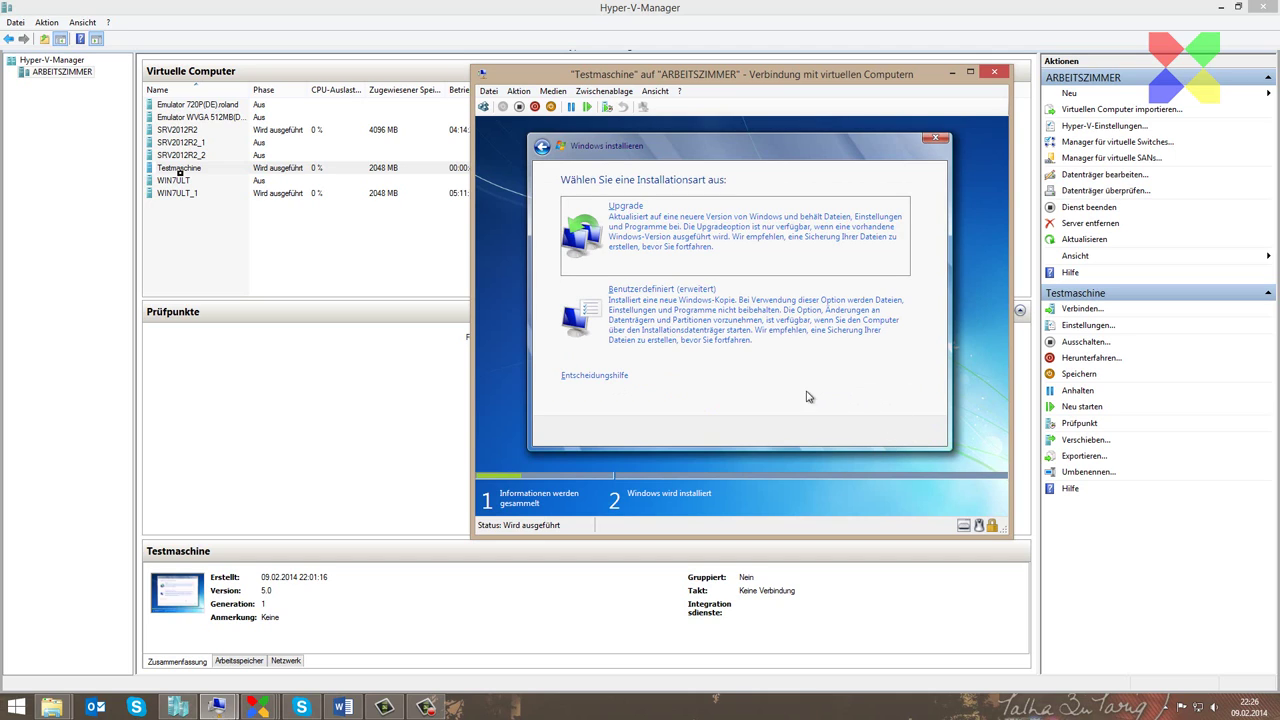
{"action": "left_click", "coordinate": [835, 354]}
{"action": "left_click", "coordinate": [910, 431]}
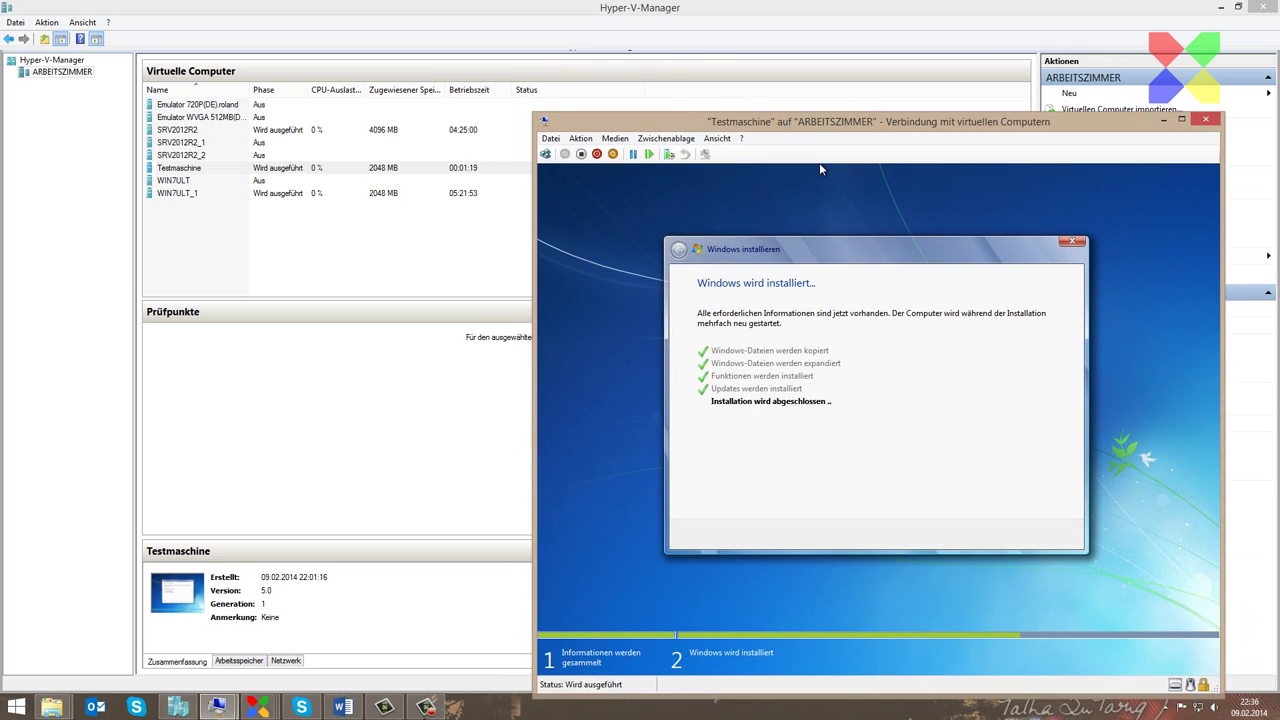
Return to the list of virtual computers and create a checkpoint of Testmaschine.
{"action": "key", "text": "alt+F4"}
{"action": "key", "text": "F2"}
{"action": "key", "text": "Escape"}
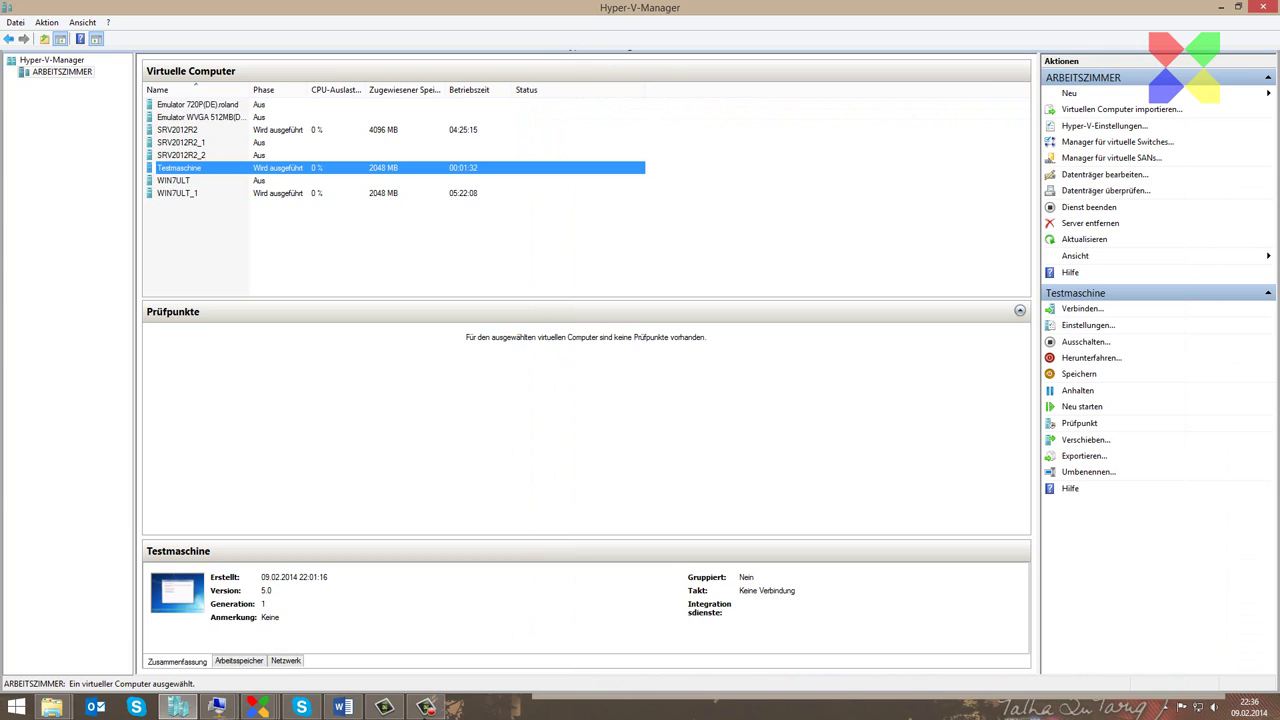
{"action": "right_click", "coordinate": [275, 167]}
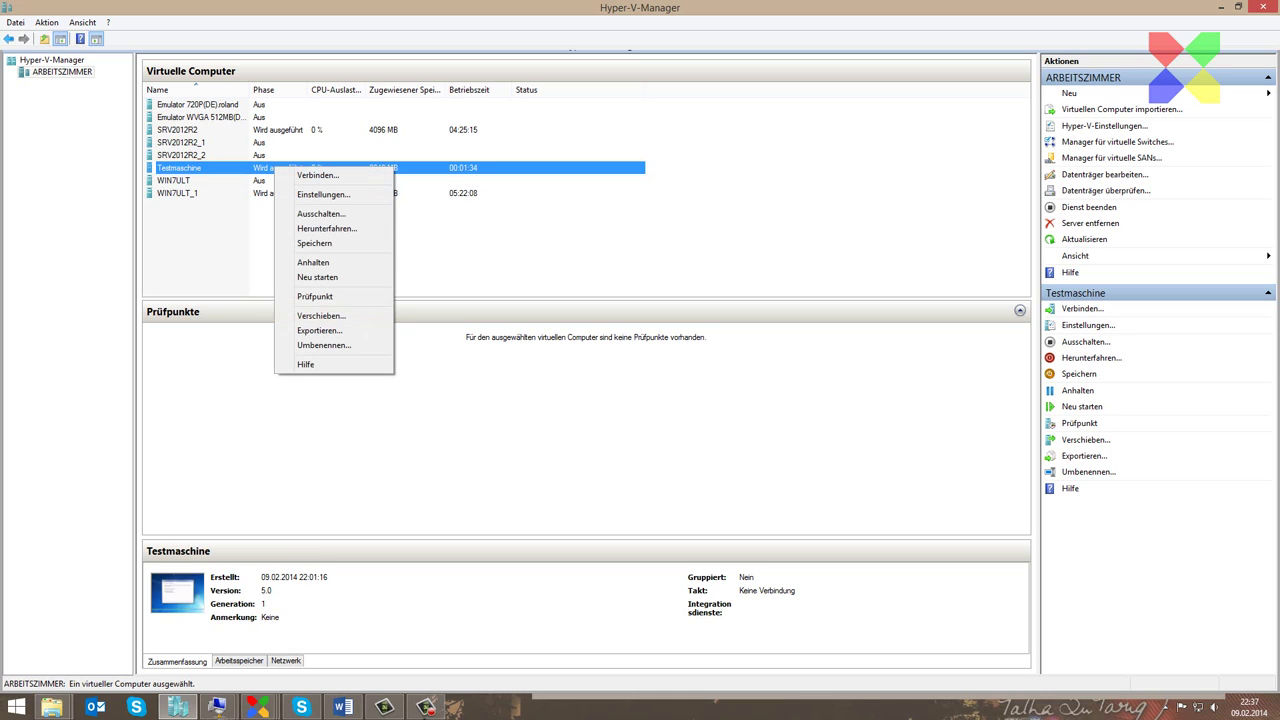
{"action": "left_click", "coordinate": [315, 296]}
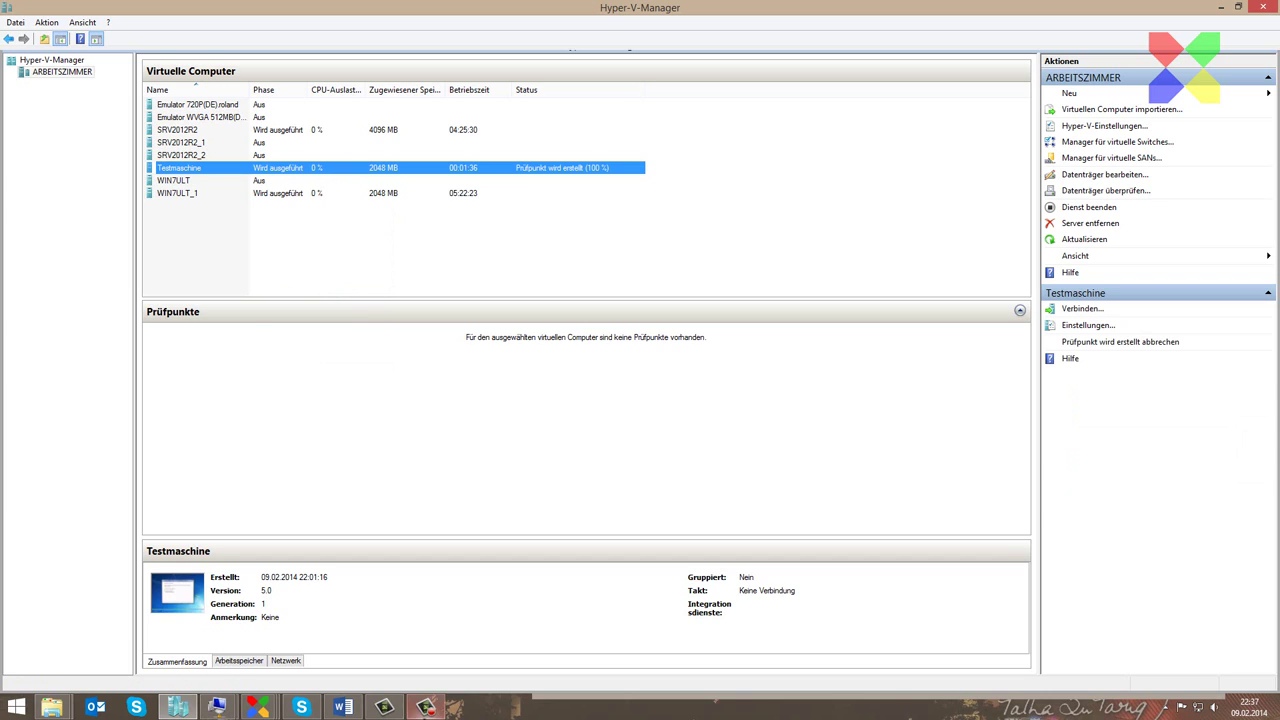
Examine the commands available for the current state (Jetzt) under the Testmaschine checkpoint, and return to the virtual computer's connection window.
{"action": "left_click", "coordinate": [426, 707]}
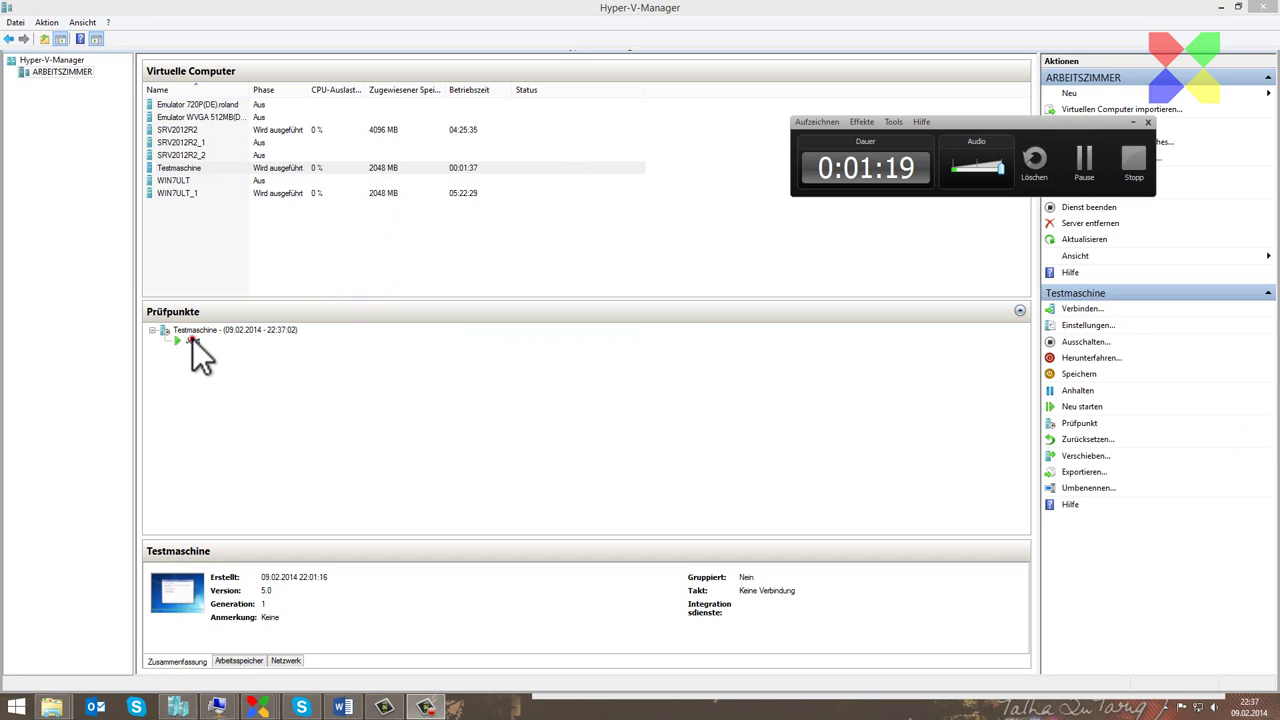
{"action": "left_click", "coordinate": [192, 340]}
{"action": "right_click", "coordinate": [192, 340]}
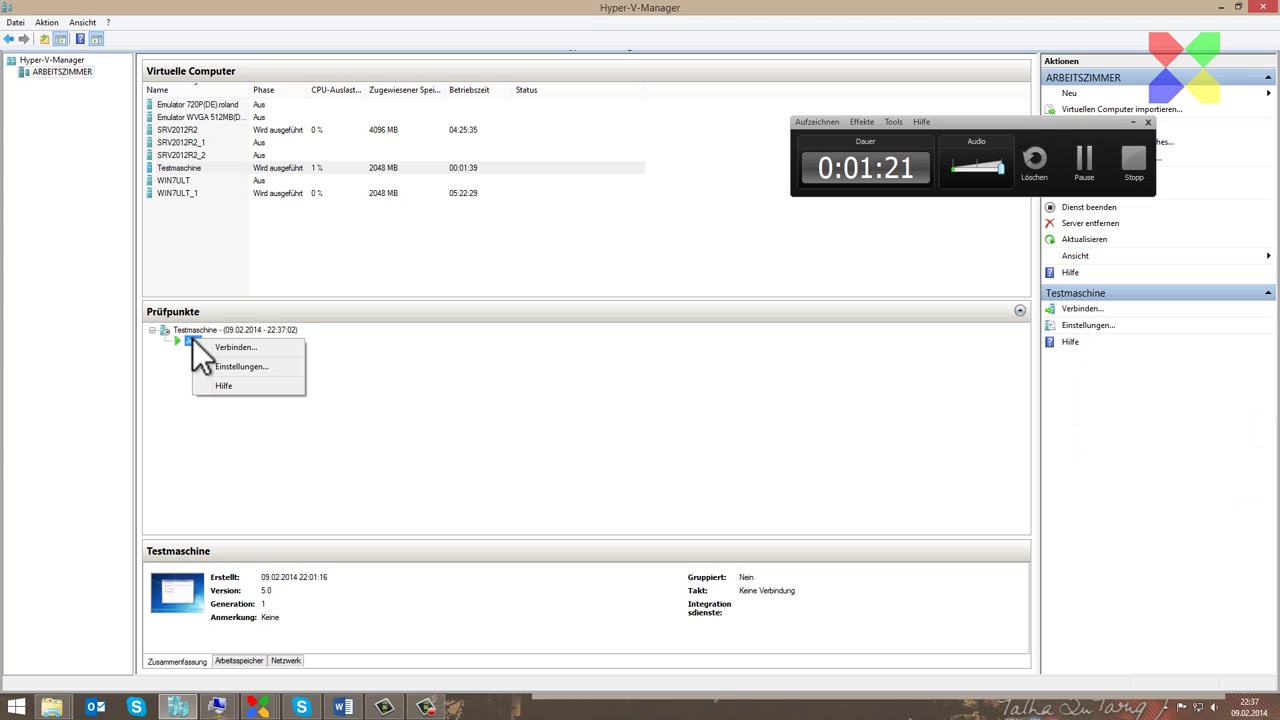
{"action": "key", "text": "Escape"}
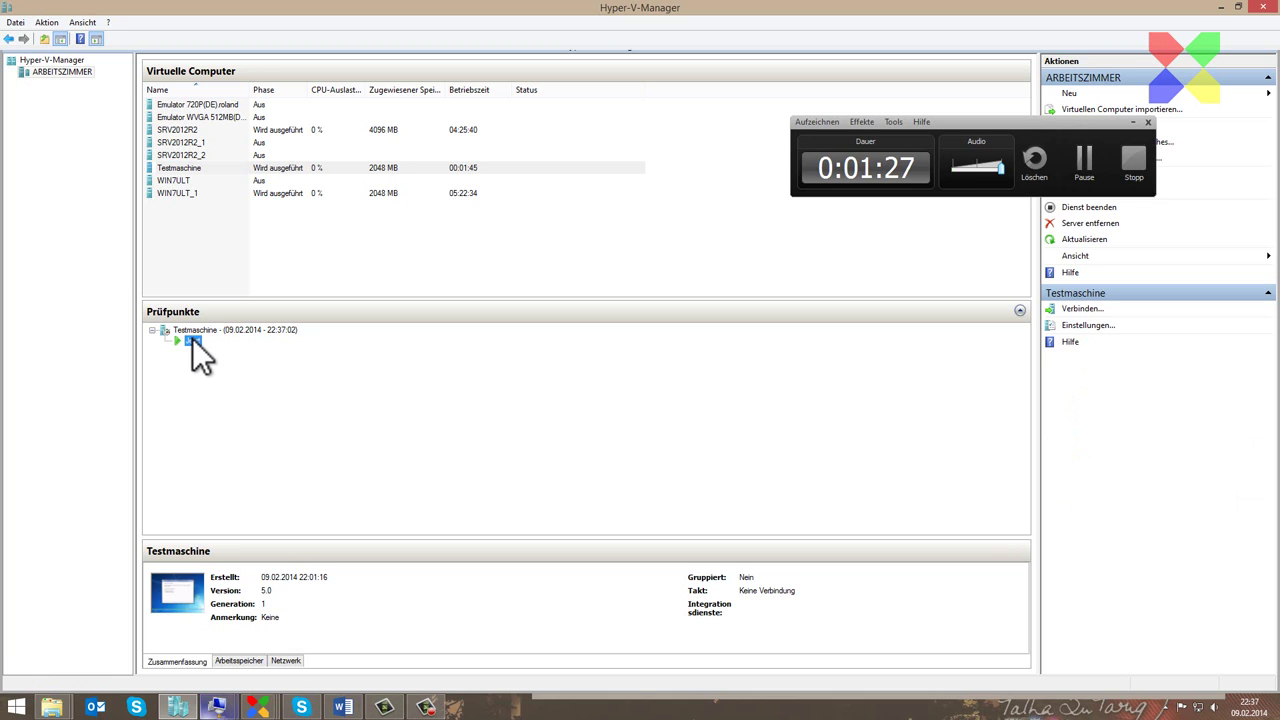
{"action": "mouse_move", "coordinate": [217, 707]}
{"action": "left_click", "coordinate": [284, 644]}
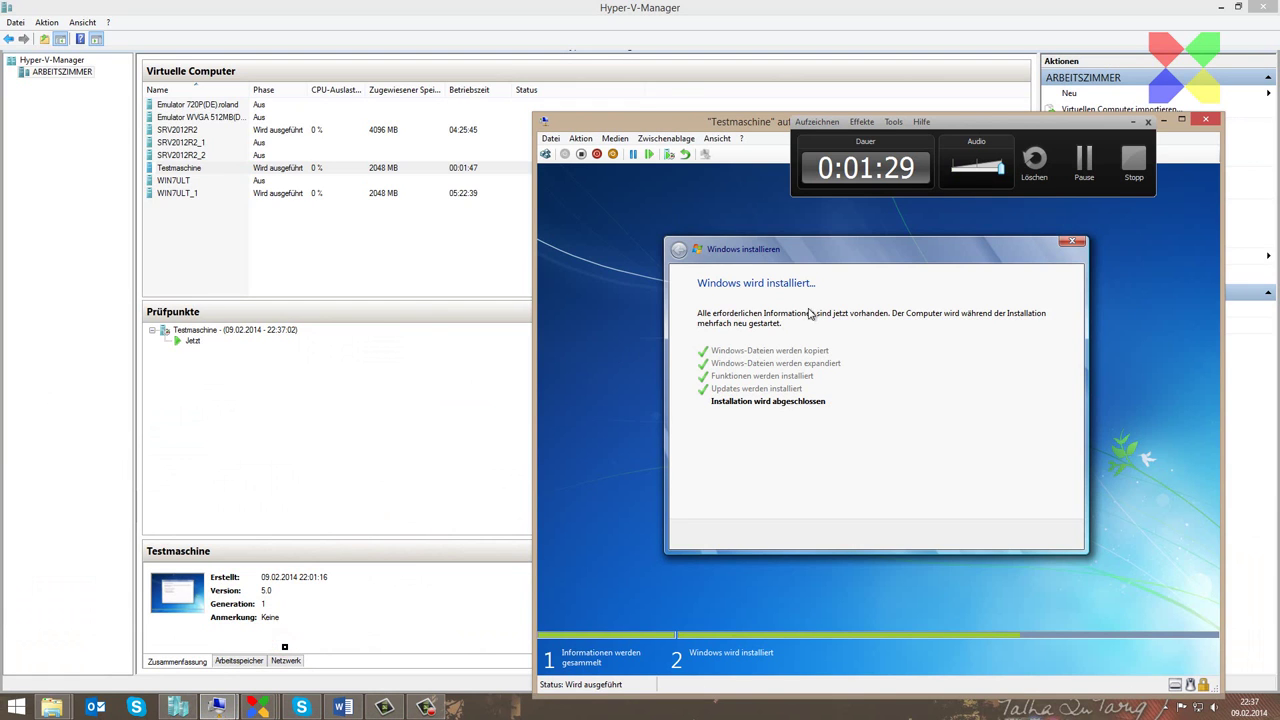